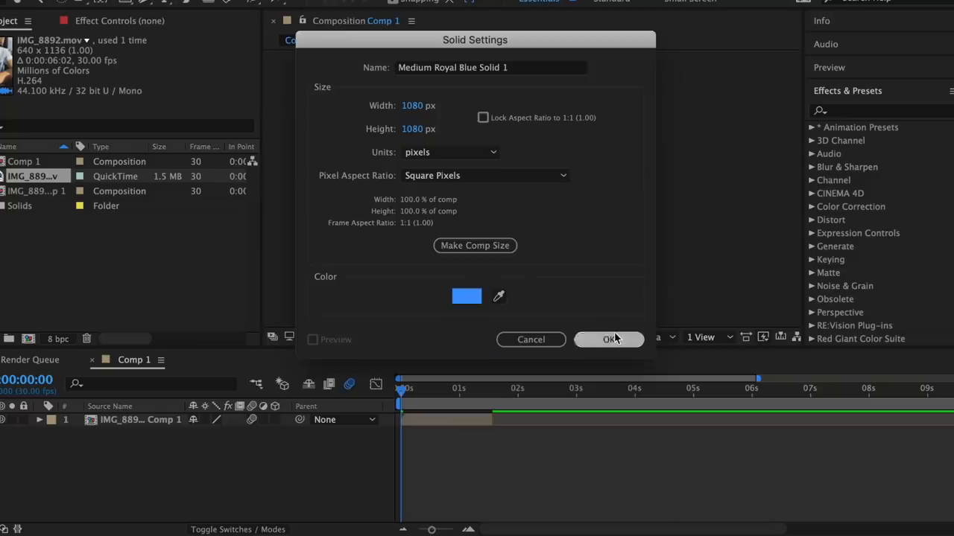
Step: Confirm the blue solid, screen the enlarged hearts video and use the torn-edge image as a luma matte
left_click(610, 339)
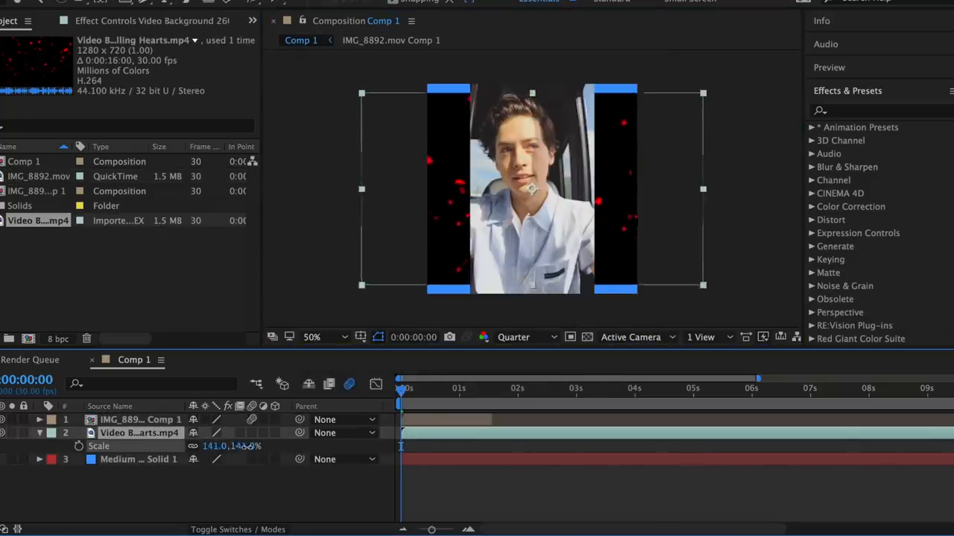
left_click_drag(401, 445, 401, 446)
right_click(380, 432)
left_click(703, 156)
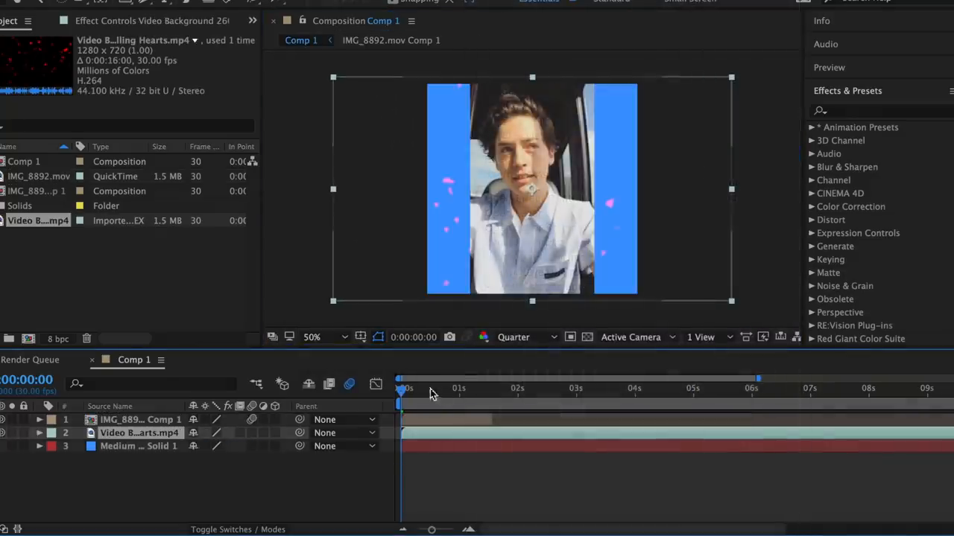
left_click_drag(231, 433, 319, 435)
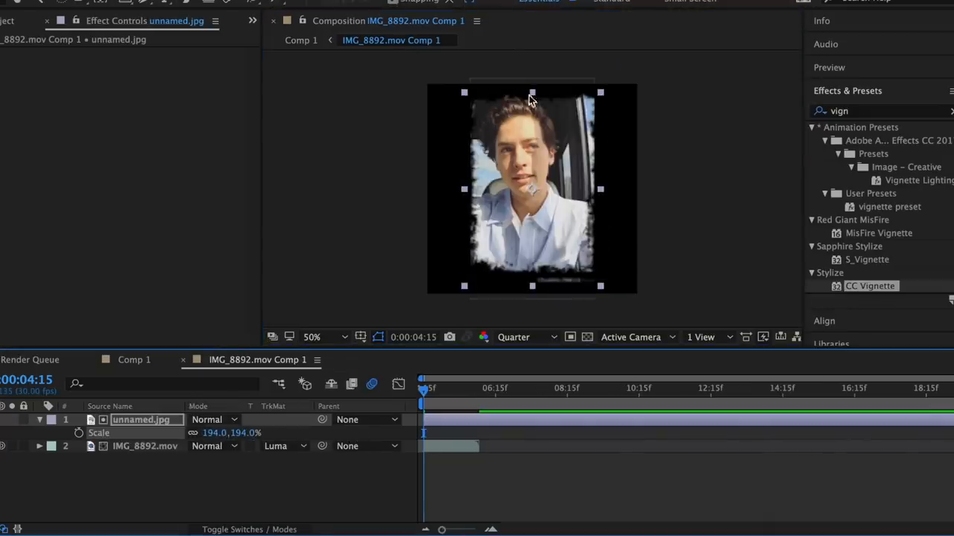
left_click(532, 92)
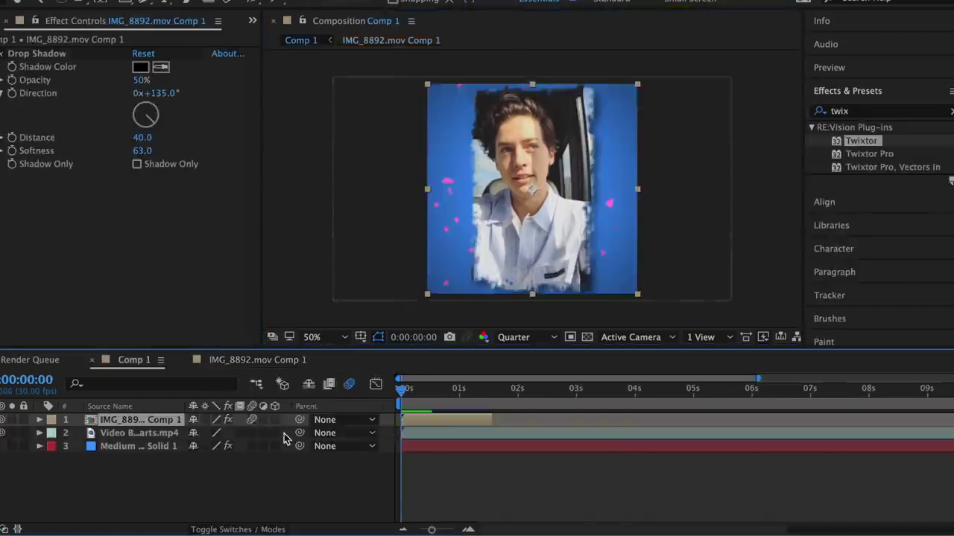
Step: Scale the clip to about 33%, set wiggle rotation to 4 degrees and apply the new squeeze preset
key("s")
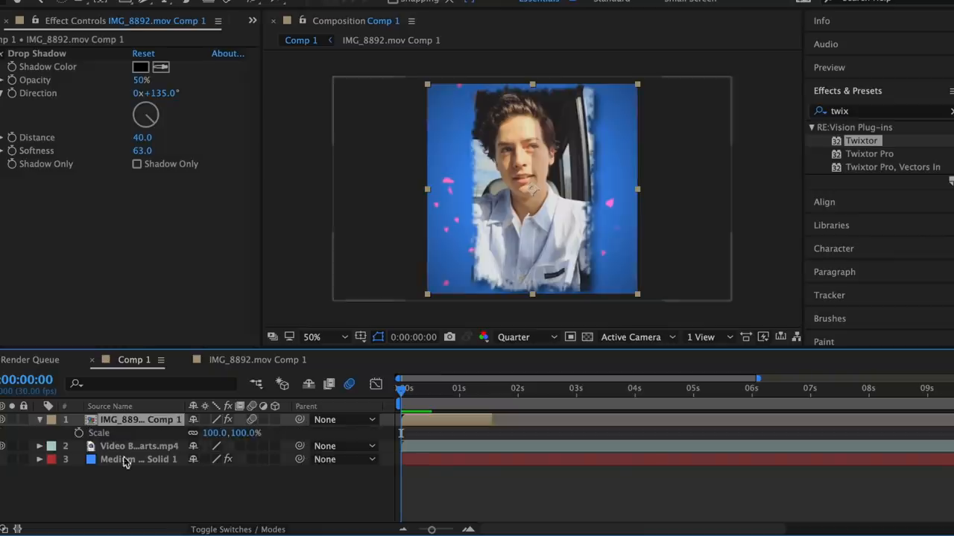
left_click_drag(222, 436, 170, 438)
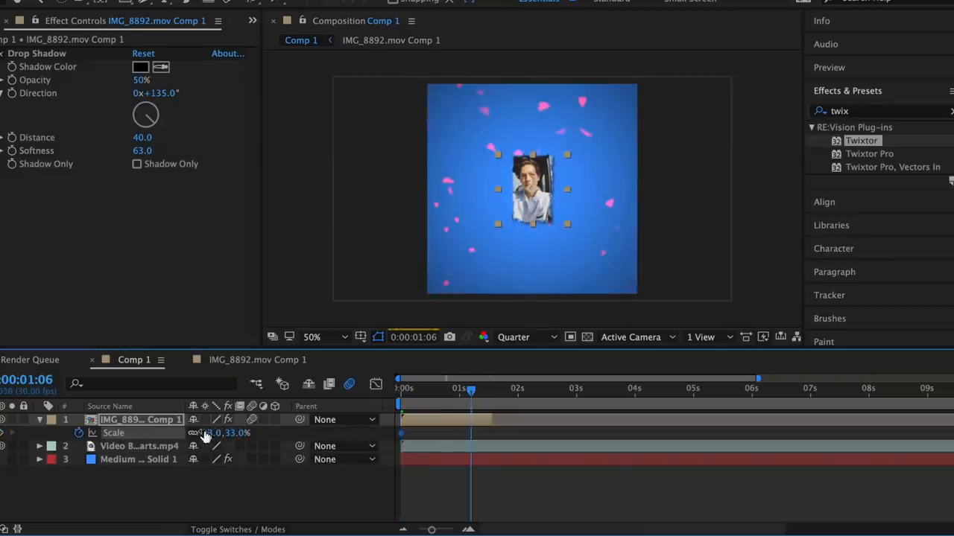
left_click_drag(211, 436, 260, 434)
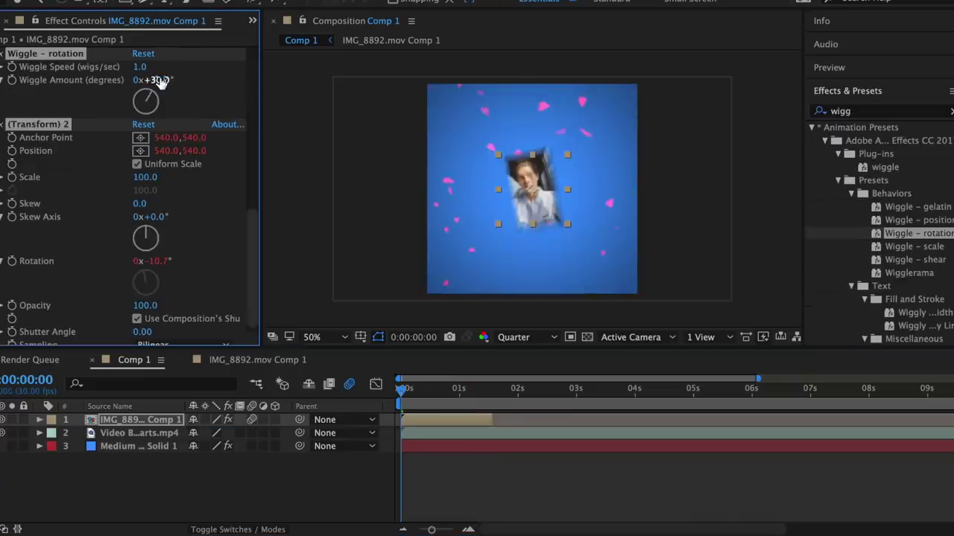
left_click_drag(160, 82, 139, 66)
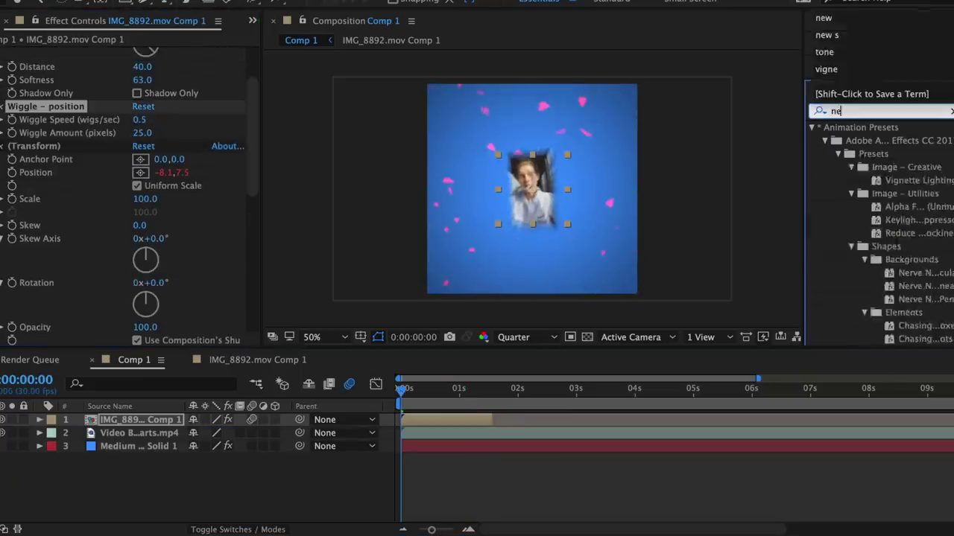
type("new s")
mouse_move(884, 154)
left_mouse_down()
mouse_move(480, 420)
mouse_move(464, 420)
left_mouse_up()
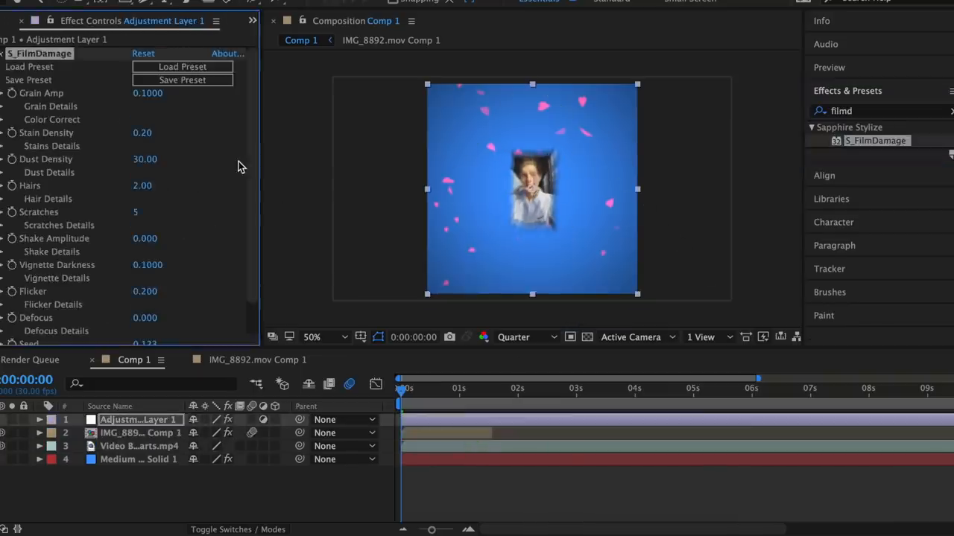
Step: Set both dust colours to pure white
key("Return")
left_click(141, 285)
left_click(370, 246)
left_click_drag(388, 258, 291, 165)
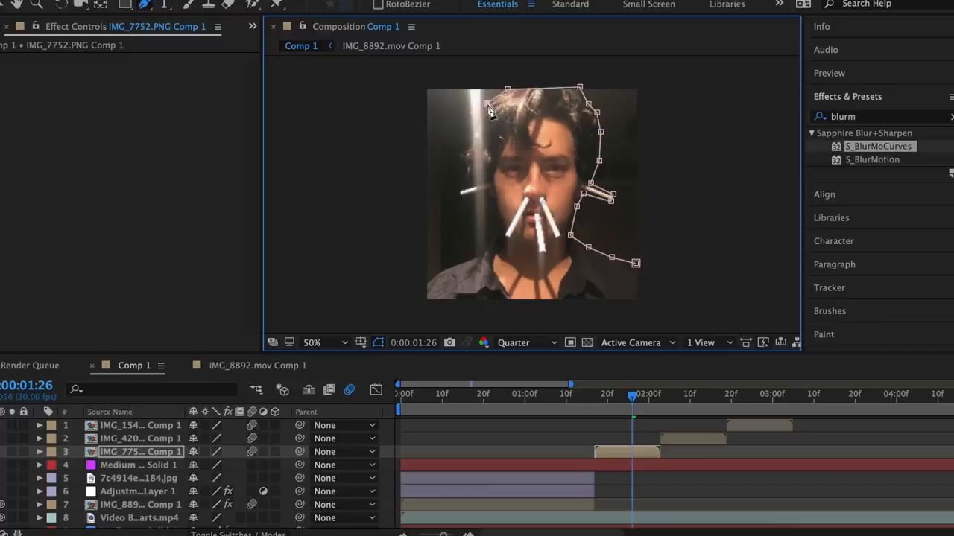
Step: Lower the purple background to 43% opacity, apply S_AutoPaint to the face clip and screen the cherry-blossom overlay
left_click_drag(197, 455, 160, 454)
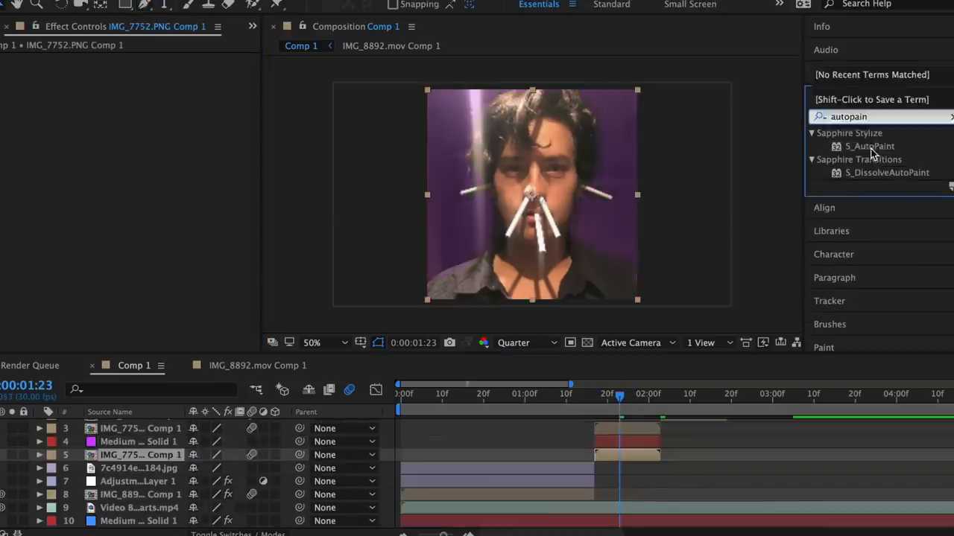
left_click_drag(869, 147, 626, 457)
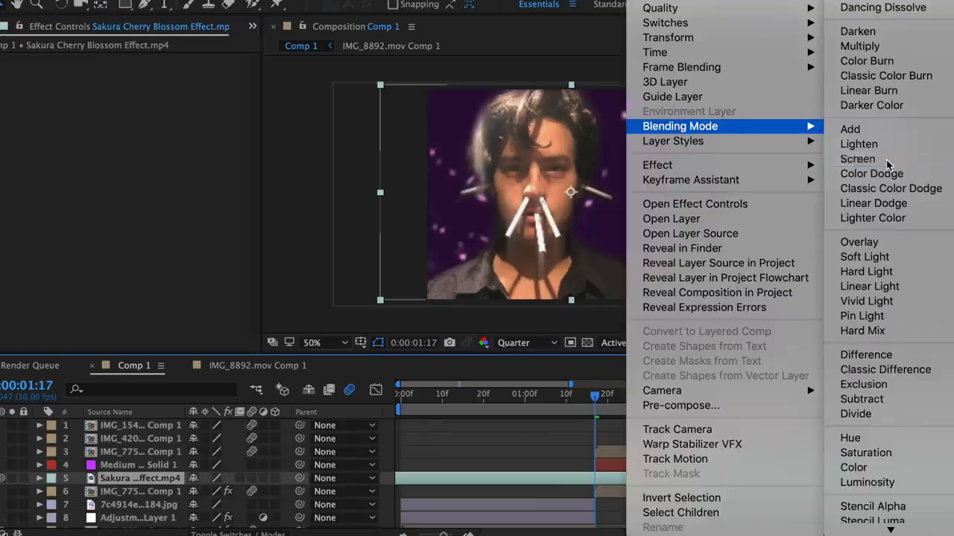
left_click(606, 474)
Step: Draw a shape-layer outline around the figure with a dashed stroke and shift the dashes
right_click(606, 452)
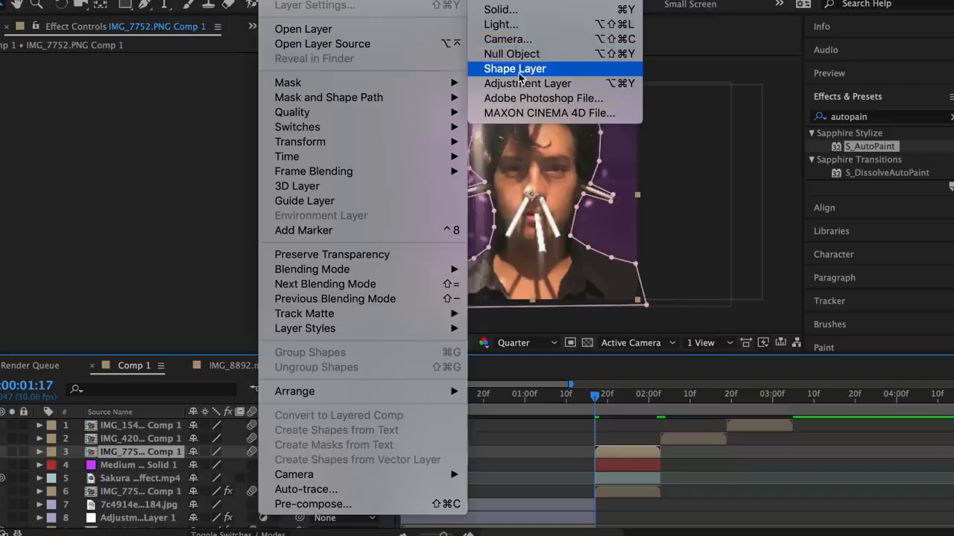
left_click(514, 68)
key("g")
left_click(586, 89)
left_click(600, 109)
left_click(599, 137)
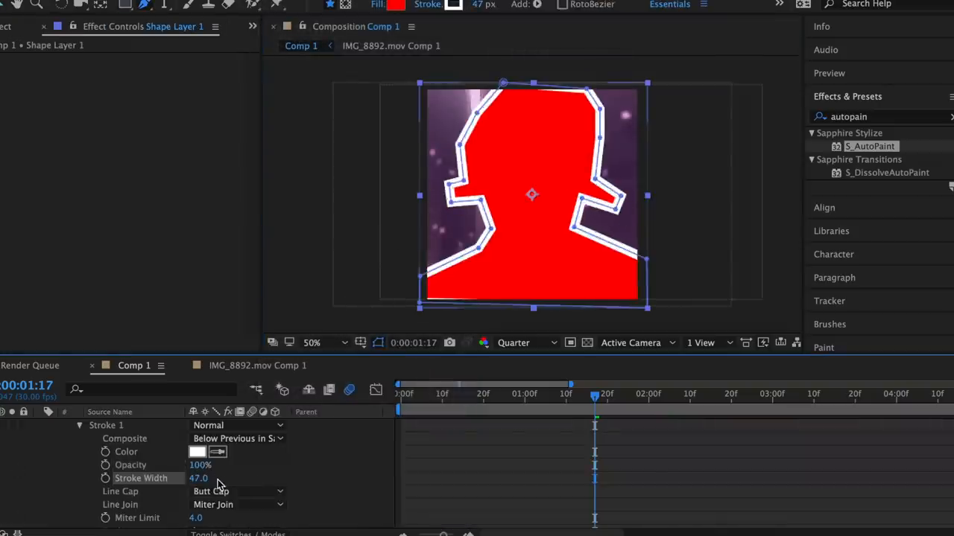
left_click_drag(202, 481, 298, 477)
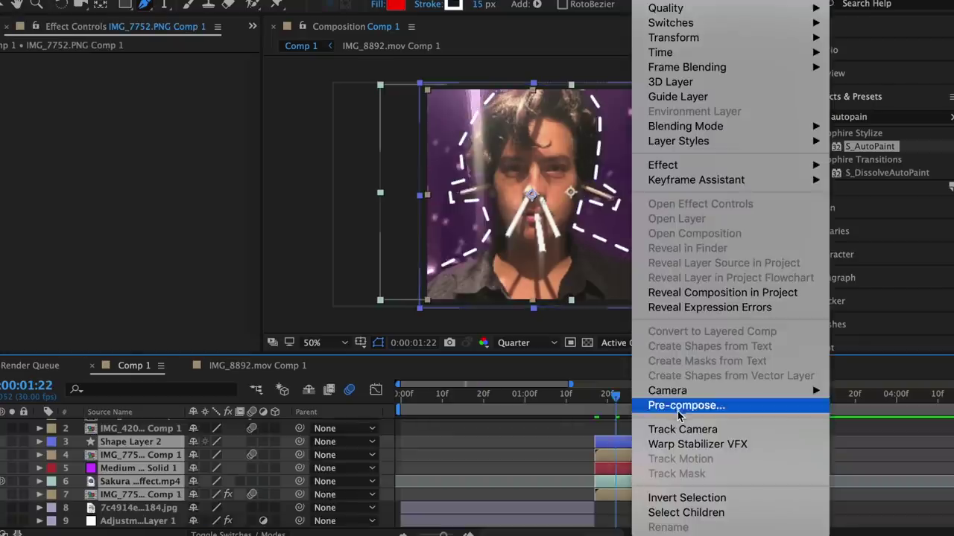
Step: Pre-compose the clip and outline into Pre-comp 1 and raise Brightness to 150
left_click(670, 403)
left_click(604, 357)
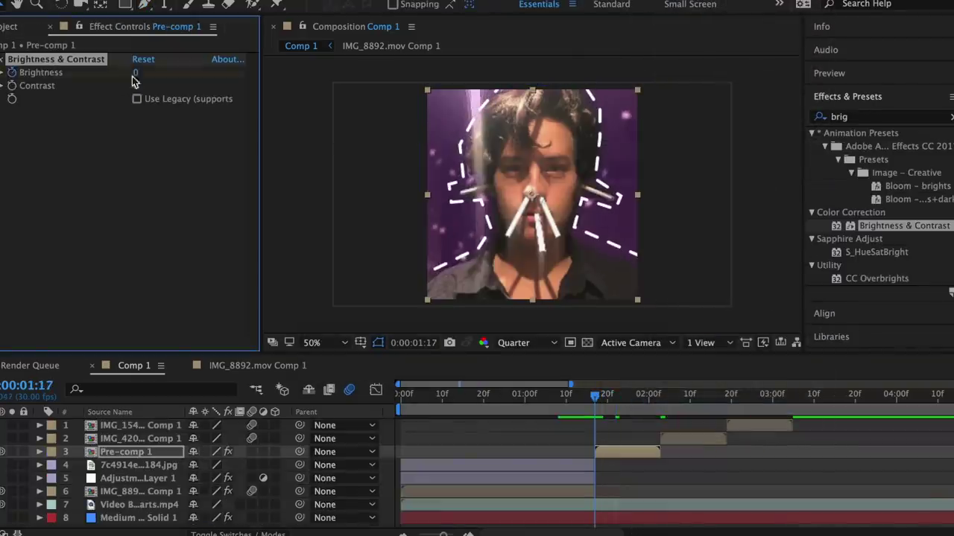
left_click_drag(136, 73, 675, 116)
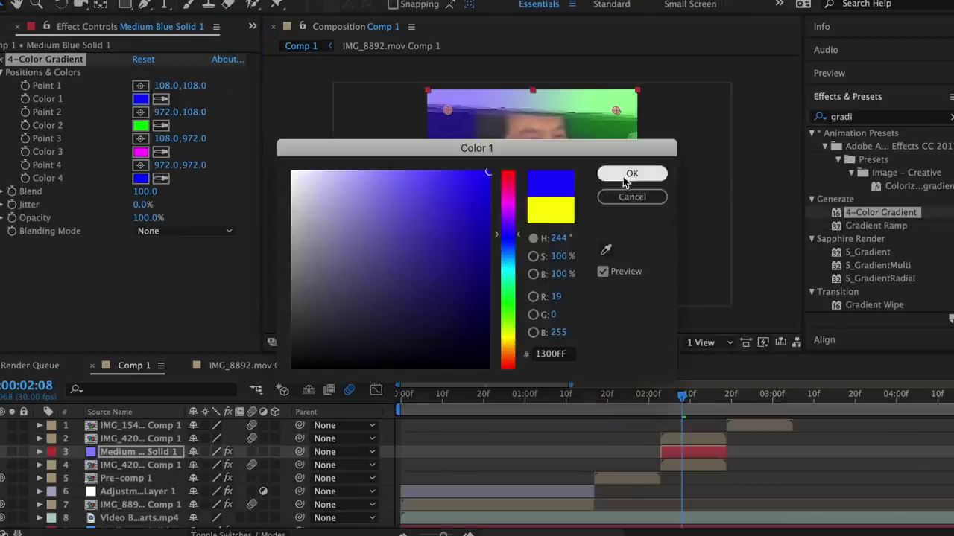
Step: Set the 4-Color Gradient colours, shifting the second from green to purple
left_click(623, 177)
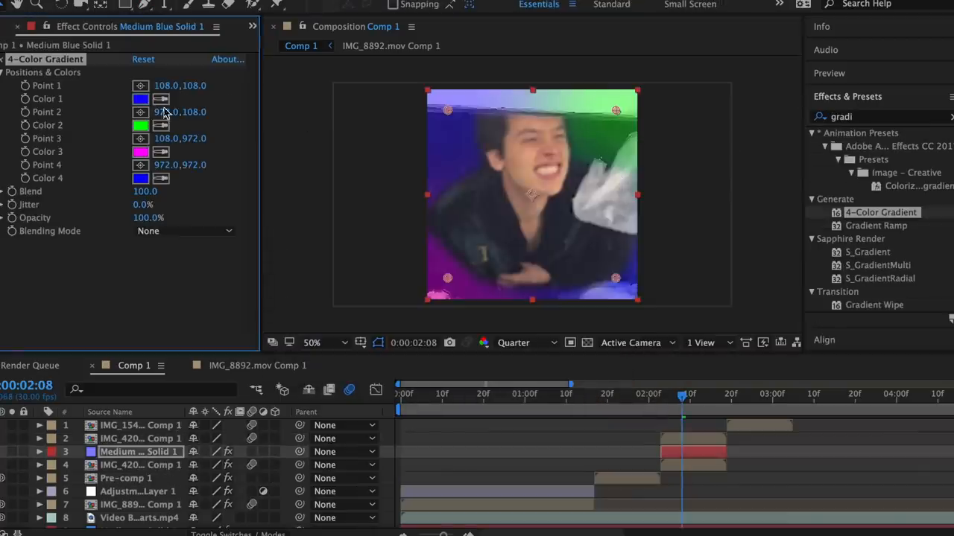
left_click(140, 125)
left_click(511, 227)
left_click_drag(511, 228, 513, 226)
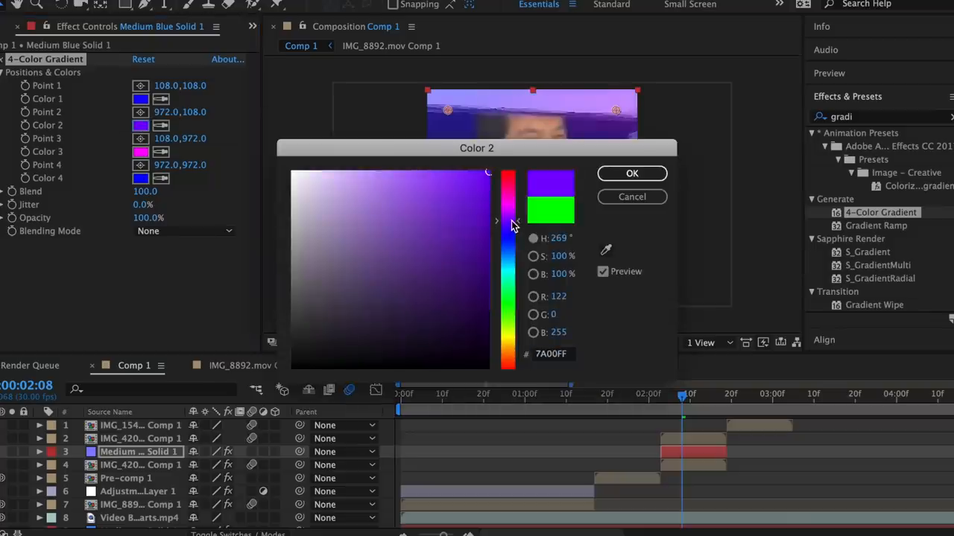
left_click(643, 173)
left_click(140, 152)
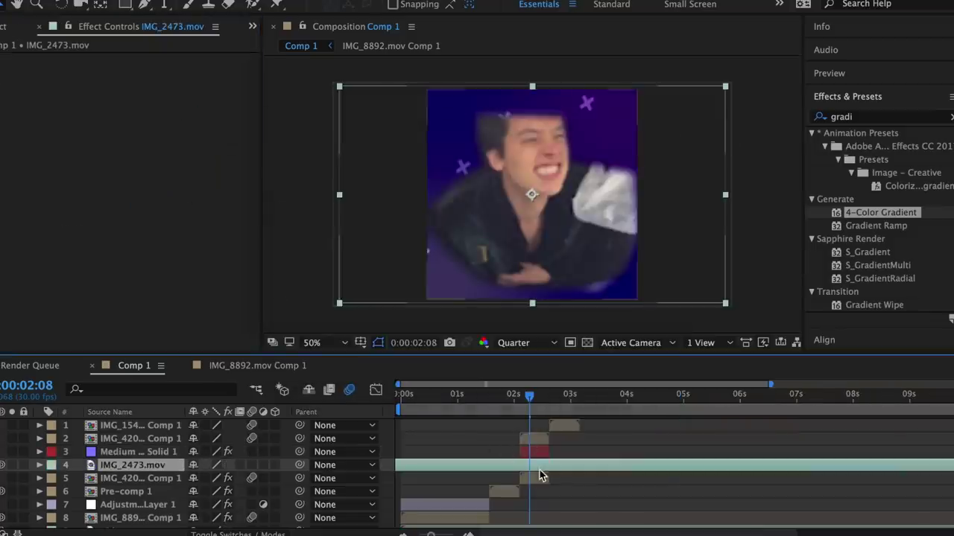
Step: Screen the IMG_2473.mov overlay and set S_BlurMoCurves Wrap X and Y to Reflect
right_click(541, 475)
mouse_move(593, 126)
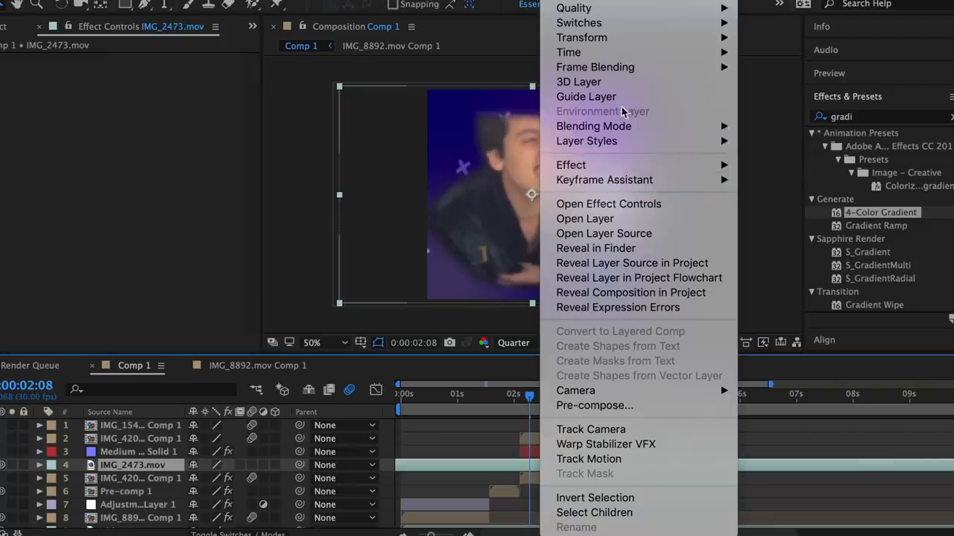
left_click(799, 160)
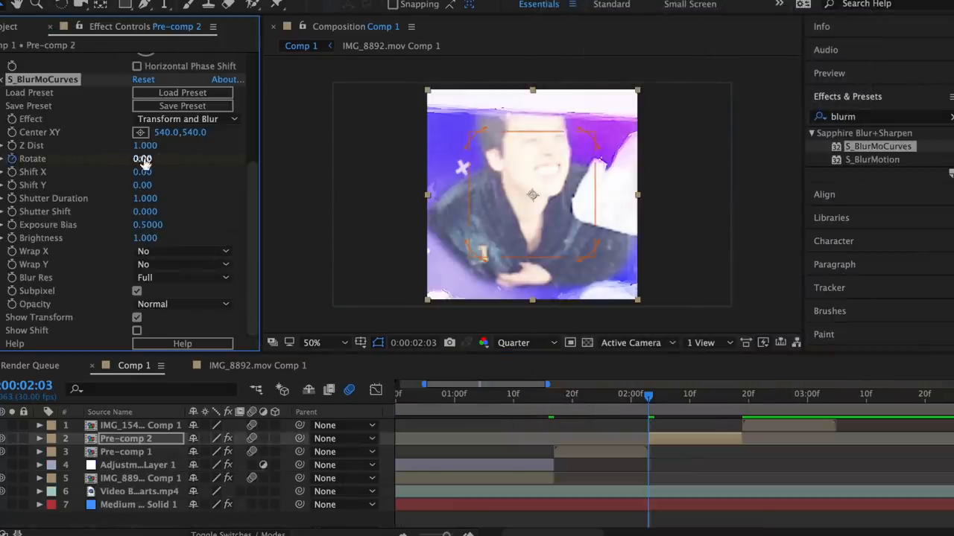
left_click(175, 252)
left_click(160, 283)
left_click(161, 266)
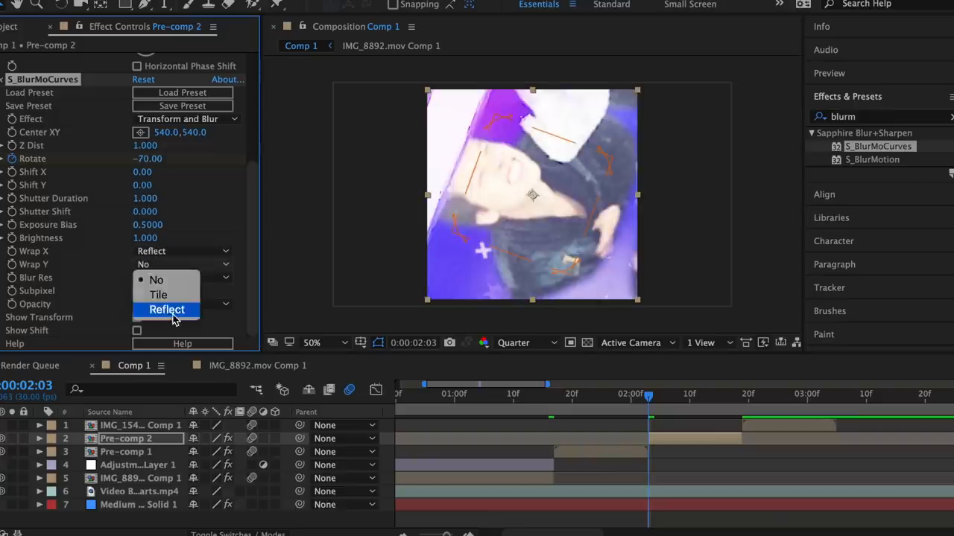
left_click(167, 310)
Step: Keyframe Rotate to 0 degrees at the end of the spin
left_click(736, 399)
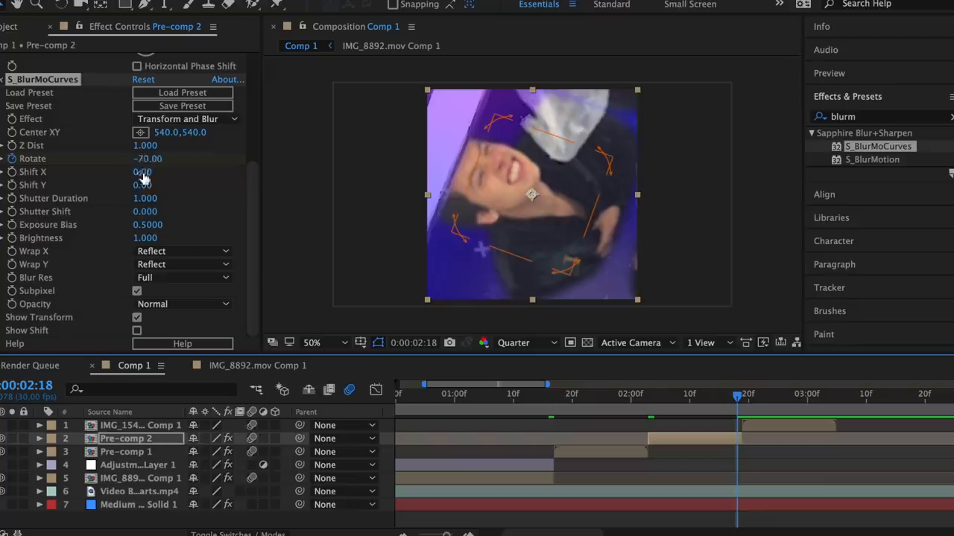
left_click(146, 160)
type("0")
key("Return")
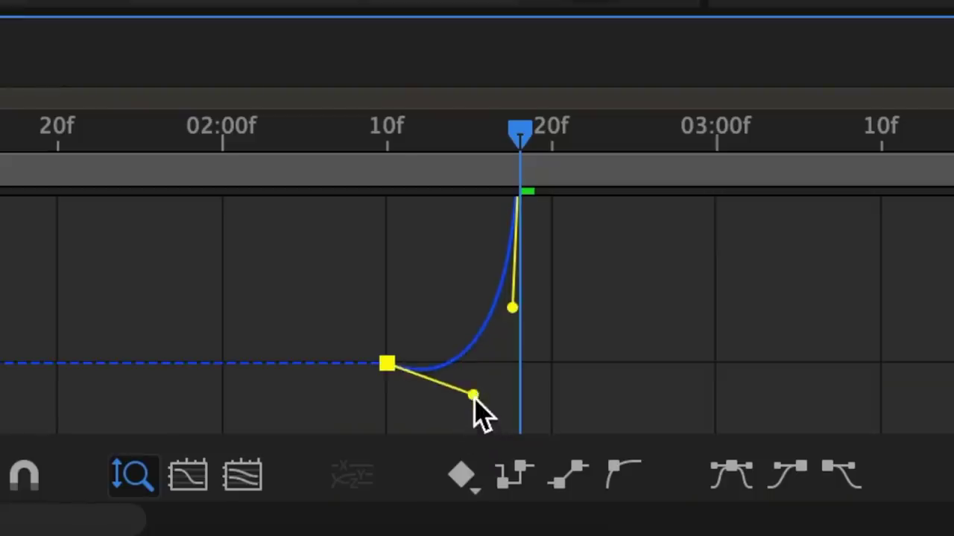
Step: Drag the Bezier handles in the Graph Editor to ease the transition keyframes, then review it
left_click_drag(473, 396, 479, 400)
left_click_drag(377, 149, 462, 152)
left_click_drag(480, 418, 479, 422)
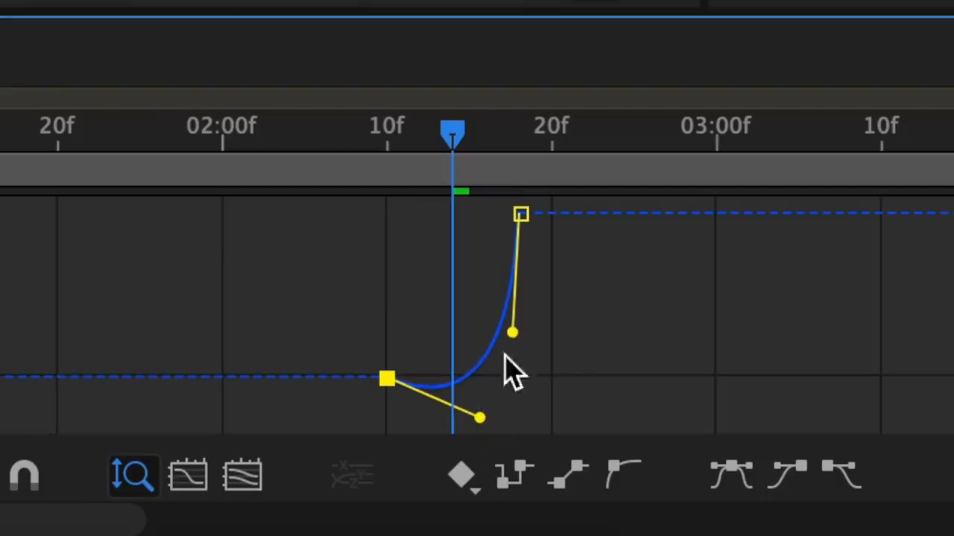
left_click_drag(512, 333, 511, 362)
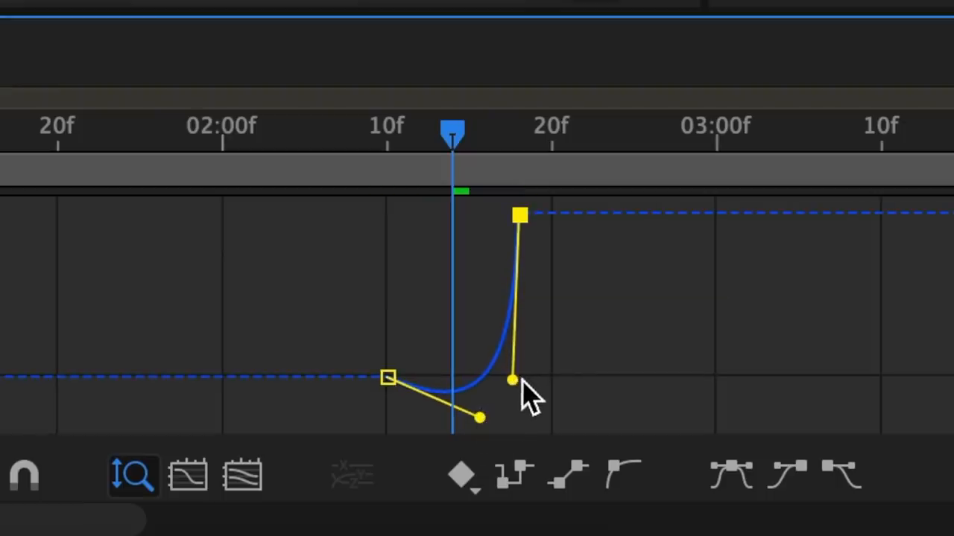
left_click_drag(452, 153, 405, 152)
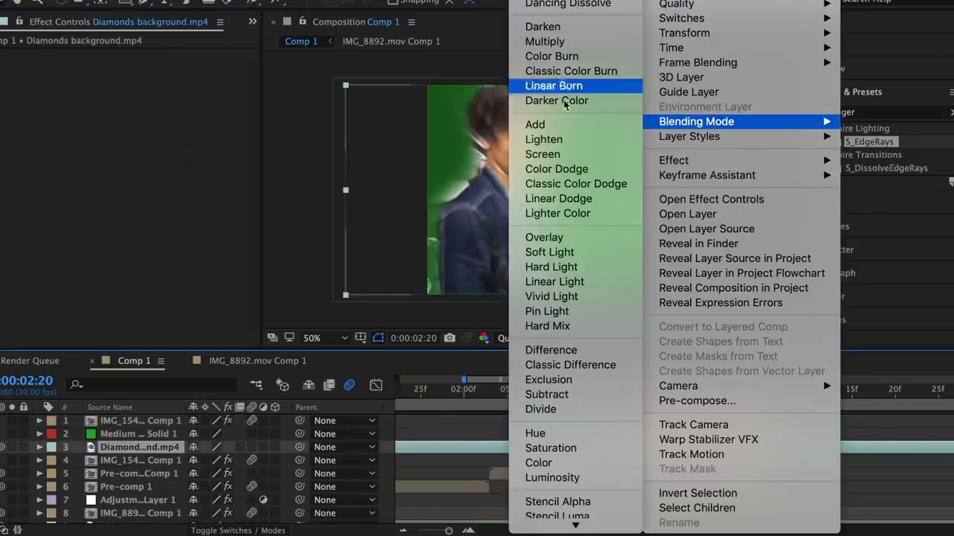
Step: Screen the diamonds video, set the fisheye Warp Bend to -80, lower its keyframe and preview
left_click(558, 155)
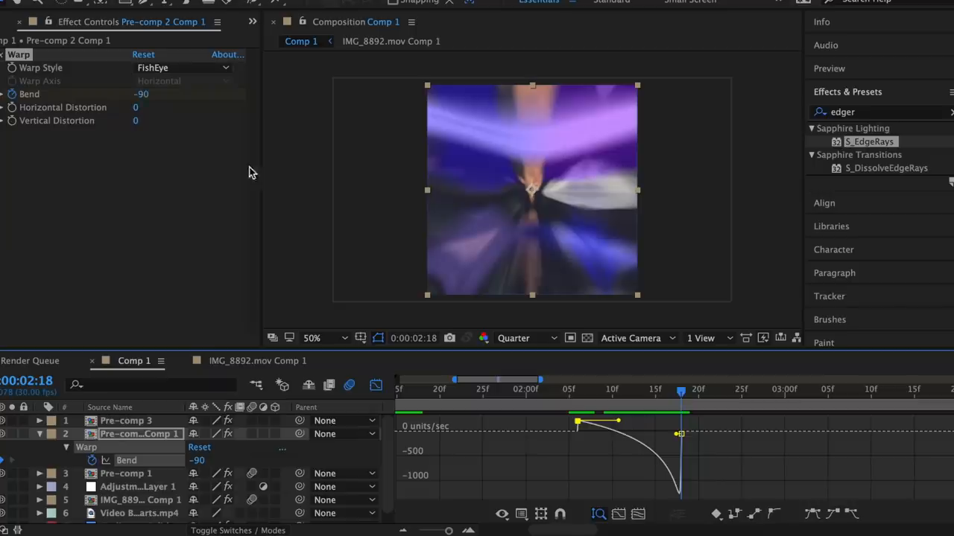
left_click(145, 96)
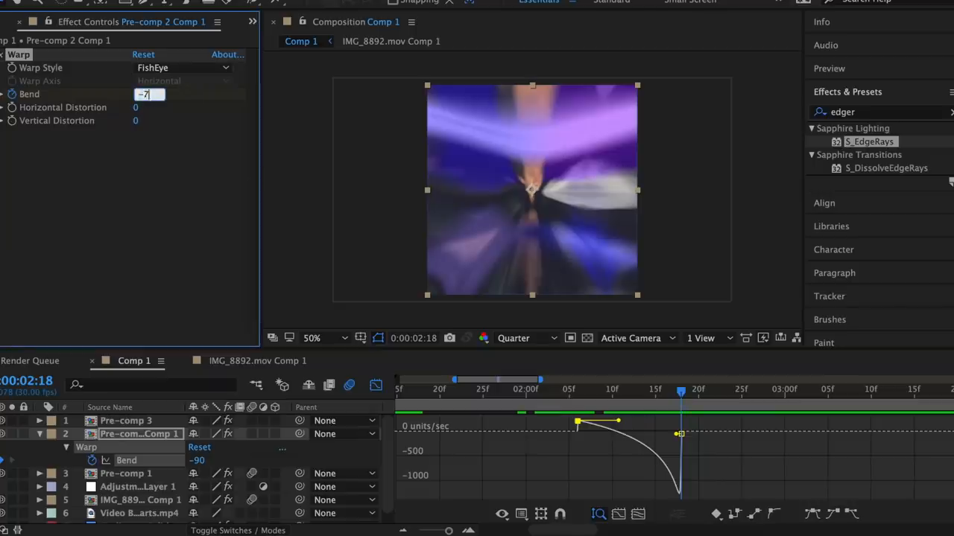
key("Return")
left_click_drag(577, 422, 582, 428)
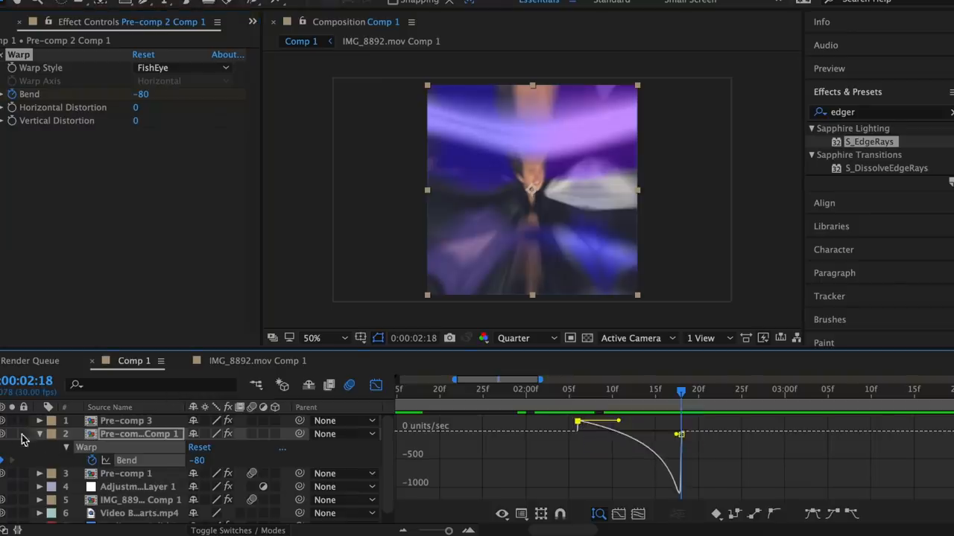
key("space")
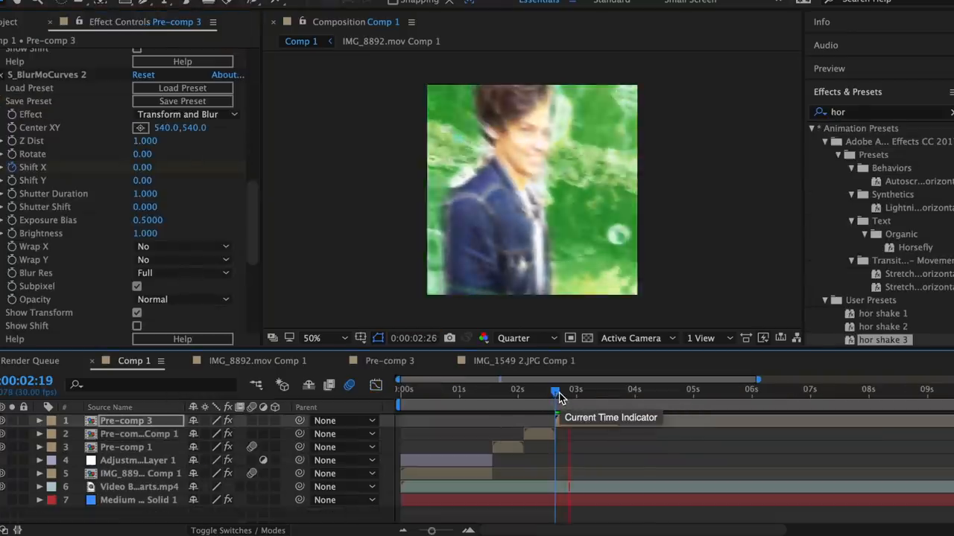
Step: Review the shake transition on Pre-comp 3 from 02:29 and move to 03:18
key("u")
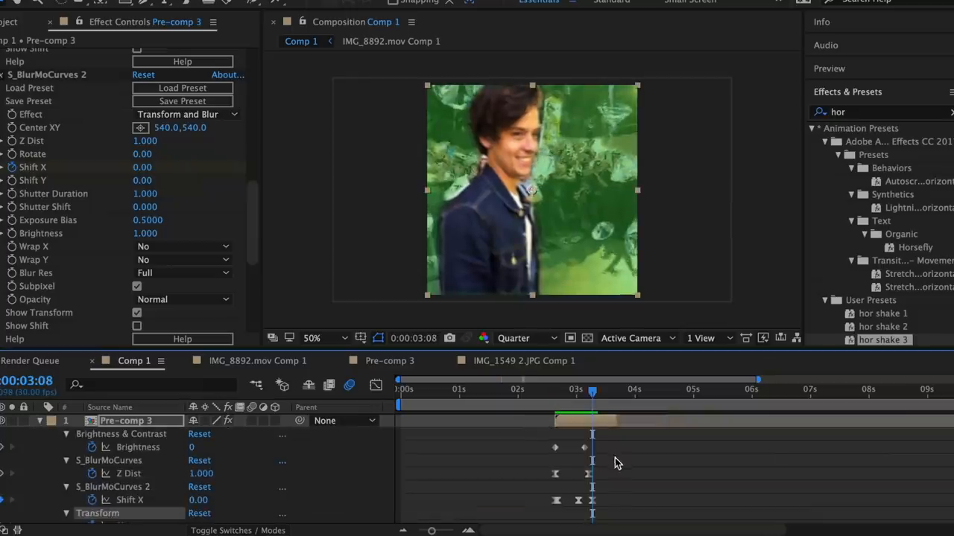
left_click(376, 388)
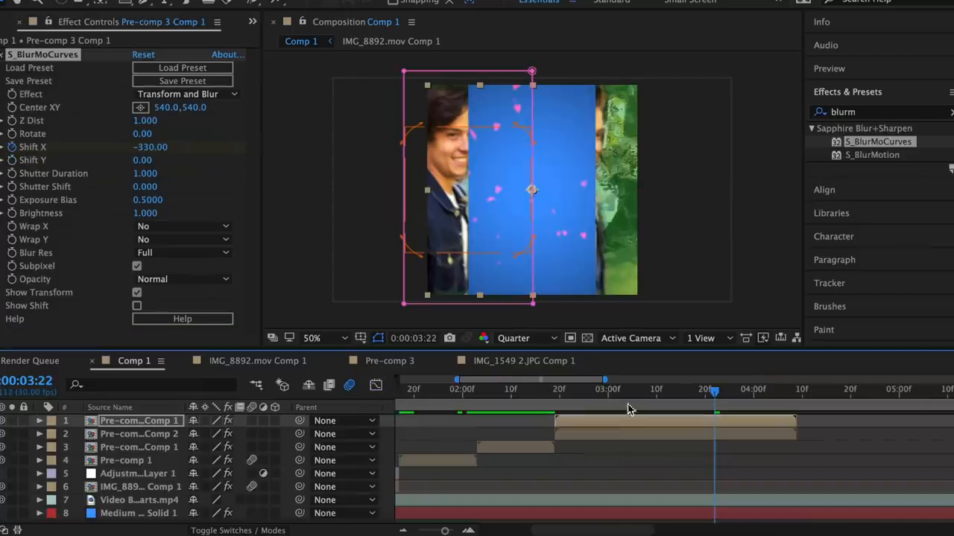
mouse_move(595, 406)
left_mouse_down()
mouse_move(635, 403)
mouse_move(626, 403)
left_mouse_up()
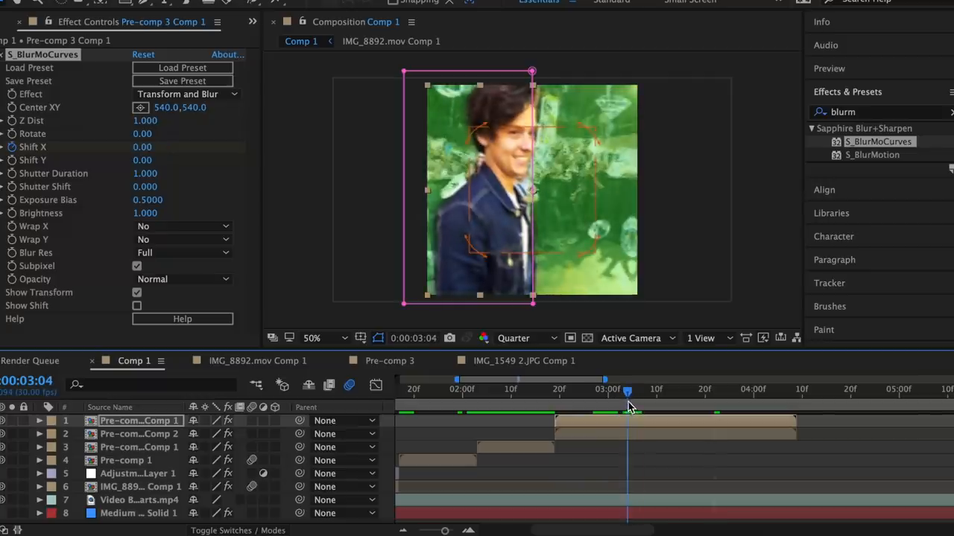
left_click(694, 407)
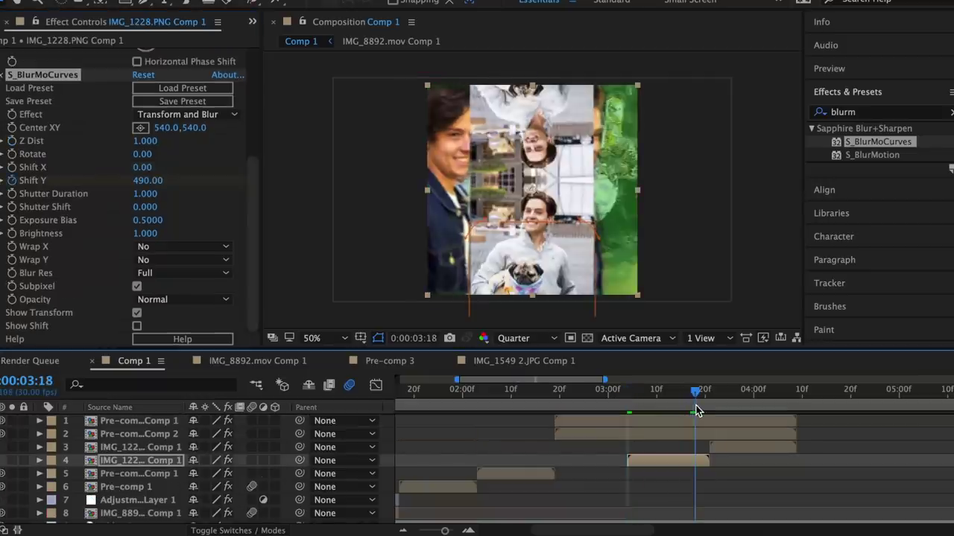
Step: Keyframe S_BlurMoCurves Shift Y to 0 on the IMG_1228 comp and show its speed graph
left_click(146, 181)
type("0")
key("Return")
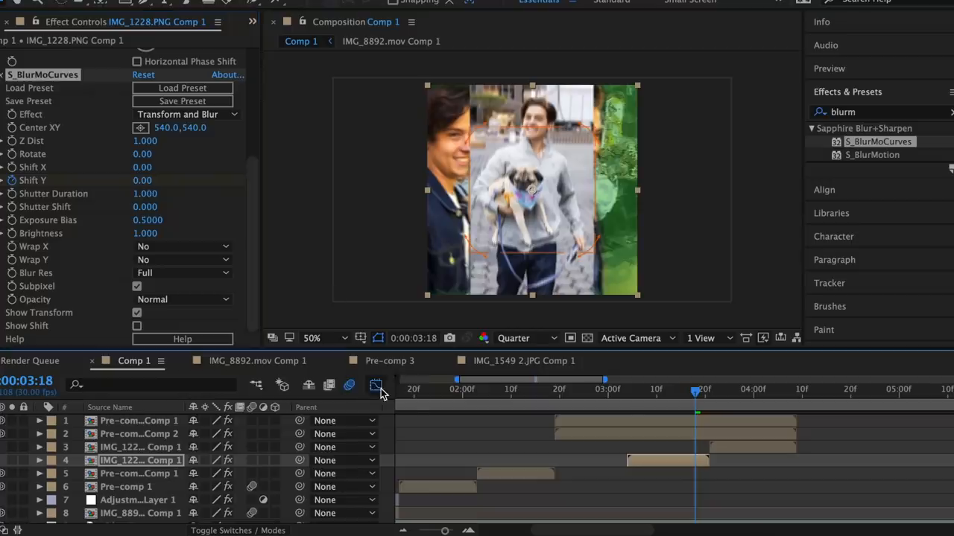
left_click(376, 386)
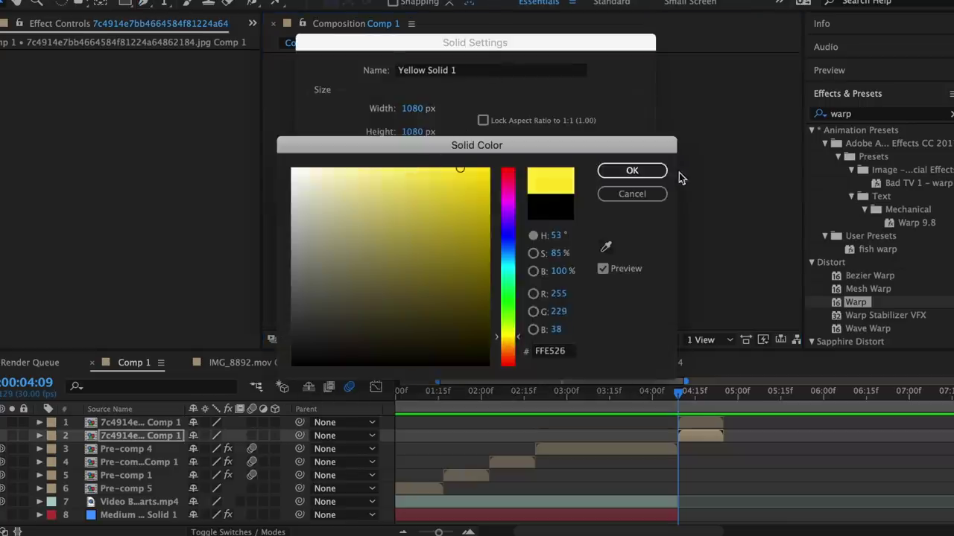
Step: Create the yellow solid and trim it to end with the clip at 04:25
left_click(632, 170)
key("Return")
left_click(723, 406)
left_click(130, 436)
key("alt+bracketright")
Step: Select the selfie layer and raise S_AutoPaint Frequency to 81
key("Page_Up")
key("Page_Up")
key("Page_Up")
left_click(140, 449)
key("t")
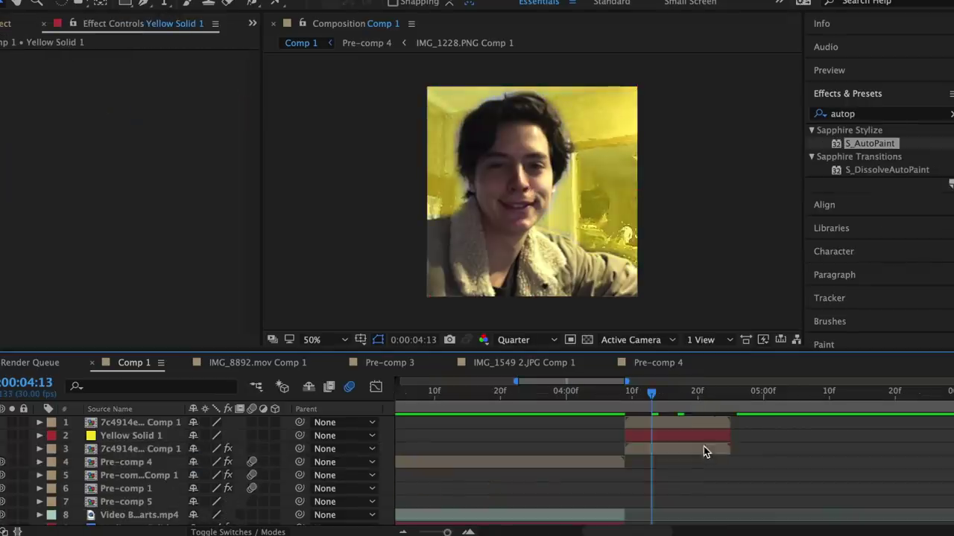
left_click(705, 451)
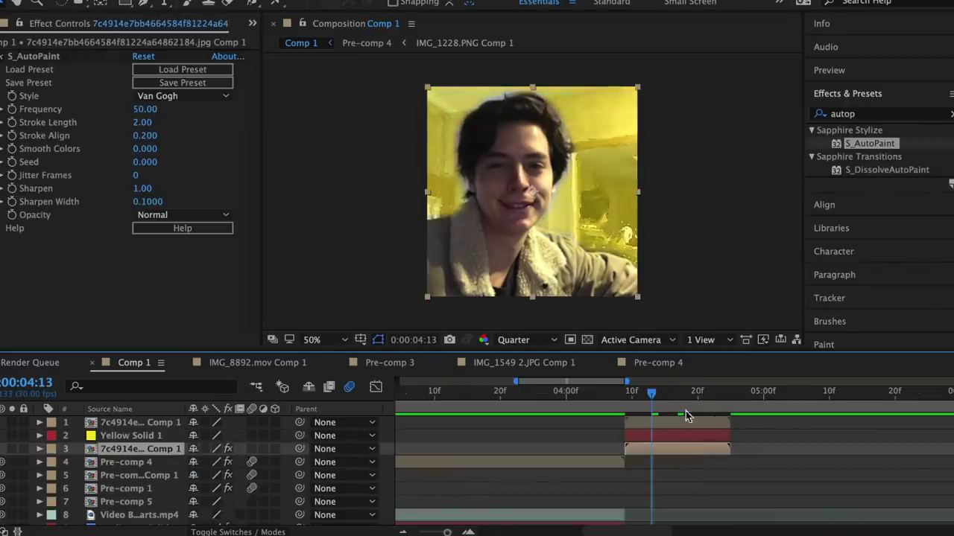
left_click(144, 81)
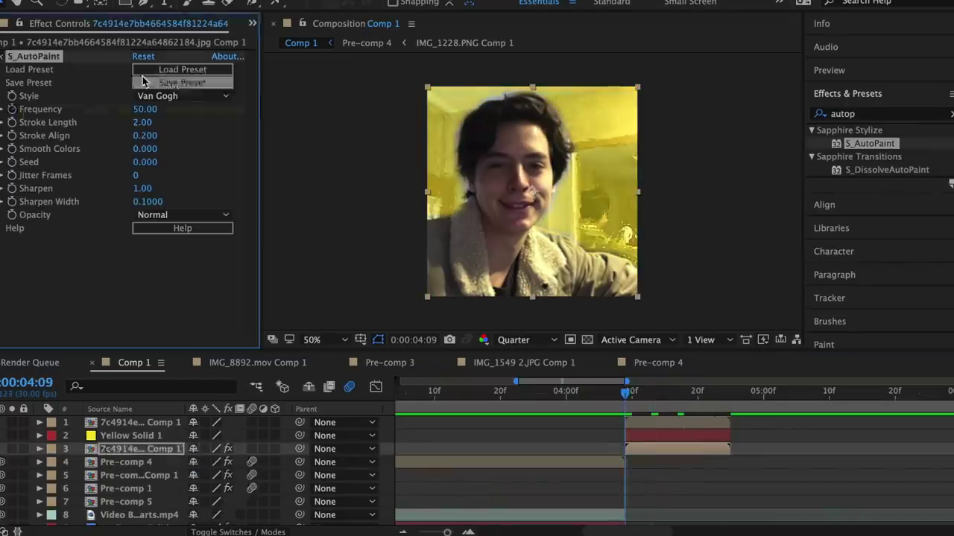
left_click(726, 404)
left_click_drag(146, 109, 174, 111)
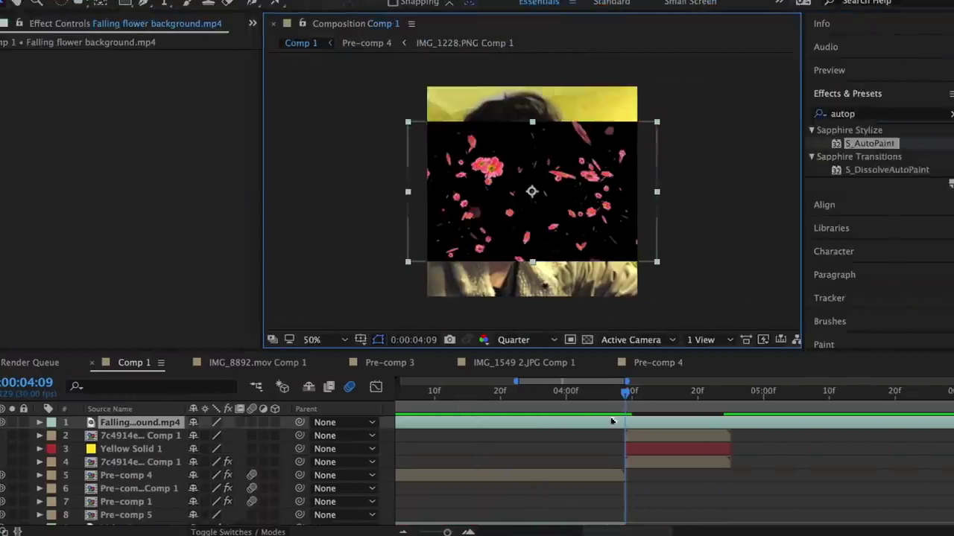
Step: Place the flower footage below the yellow solid, split off the extra part and trim it to the selfie clip
left_click_drag(618, 421, 662, 448)
key("ctrl+shift+d")
key("Delete")
left_click(734, 392)
left_click(738, 451)
key("alt+bracketright")
Step: Scale the flower footage to 151% and blend it into the yellow backdrop
left_click(653, 450)
key("s")
left_click_drag(219, 462, 259, 465)
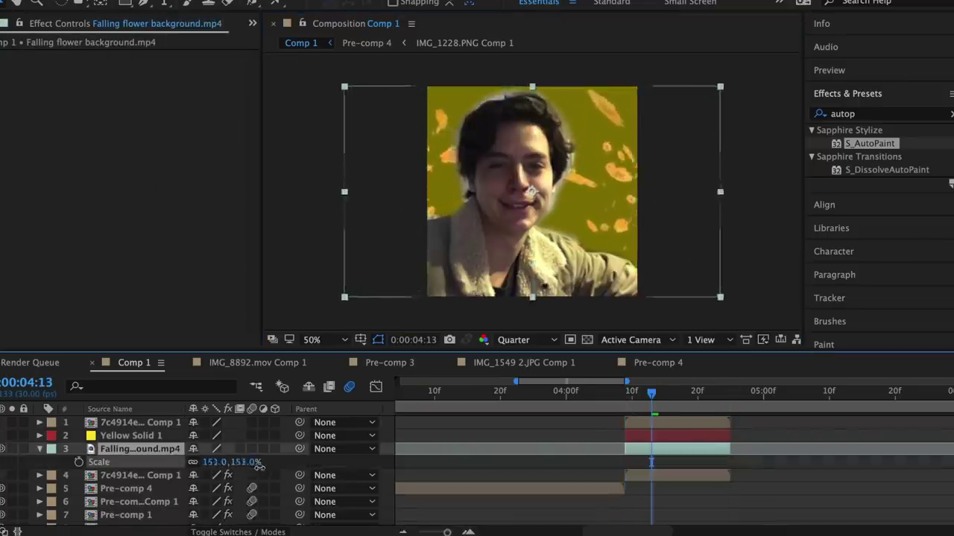
left_click(40, 449)
right_click(687, 453)
left_click(619, 159)
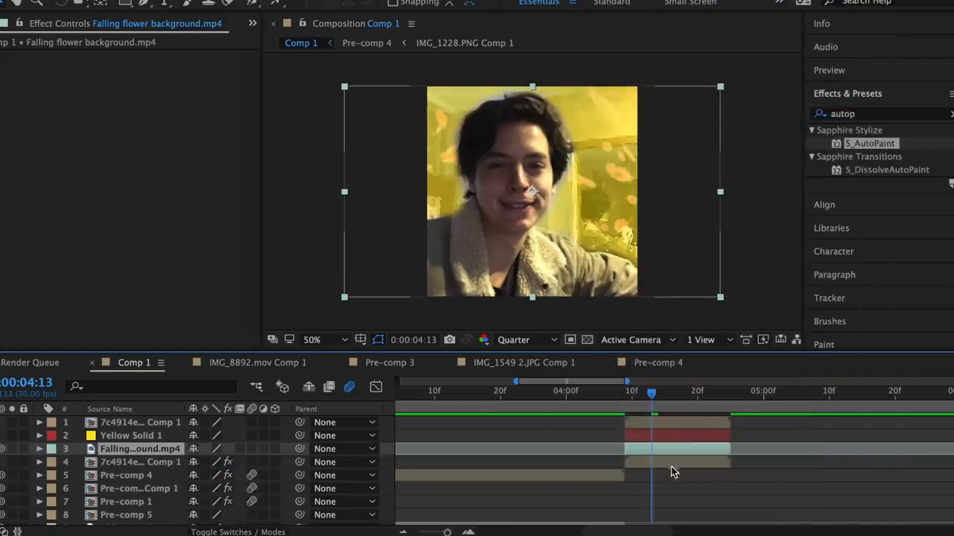
Step: Start a new outline shape path around the person with the Pen tool
key("i")
key("g")
left_click(639, 261)
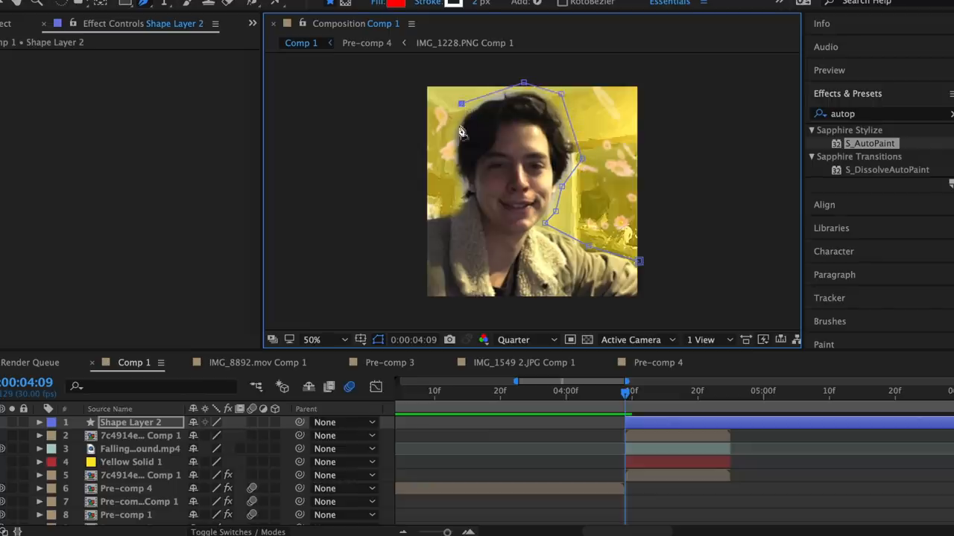
Step: Close the outline path around the person and select the selfie clip's layers
left_click(444, 213)
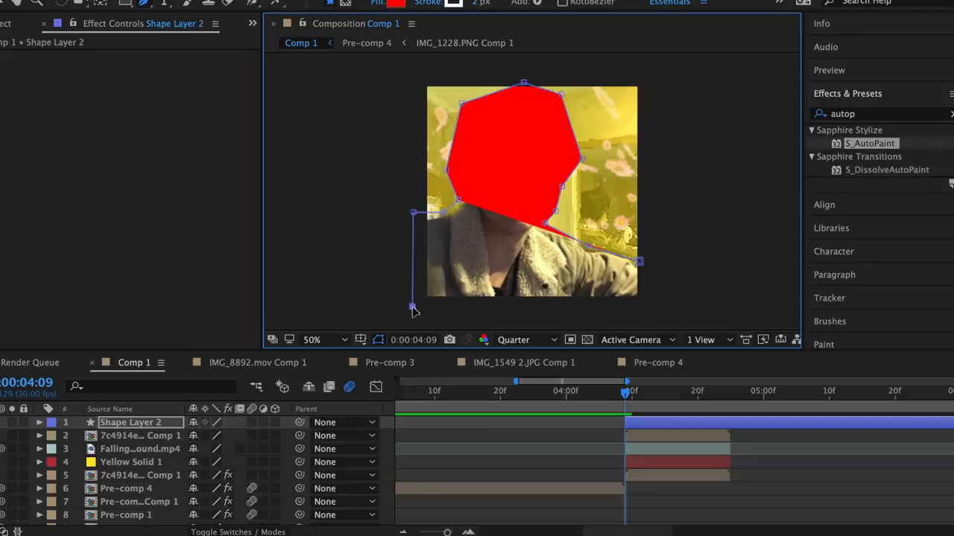
left_click(639, 263)
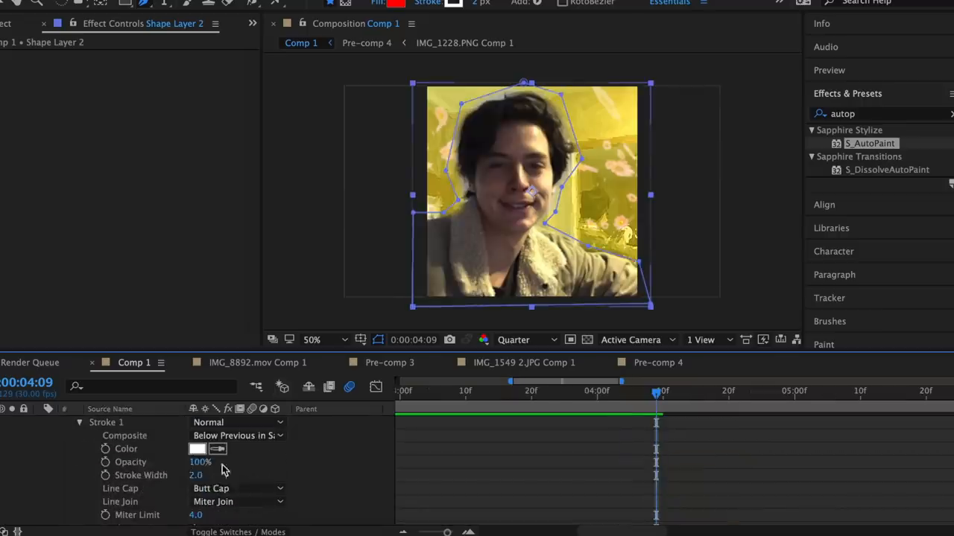
scroll(220, 479, "up", 3)
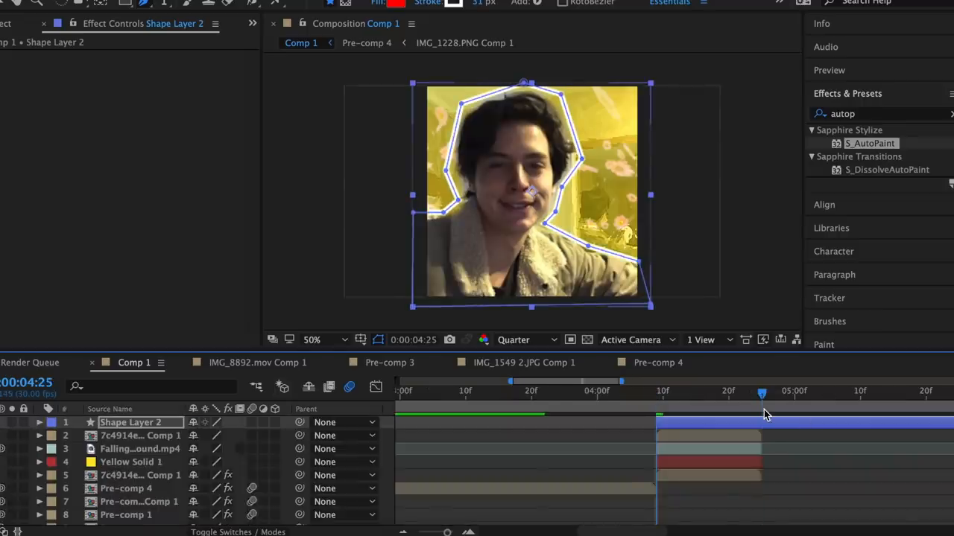
left_click(526, 436)
Step: Pre-compose the five selfie layers into Pre-comp 6
left_click_drag(395, 423, 508, 475)
right_click(721, 447)
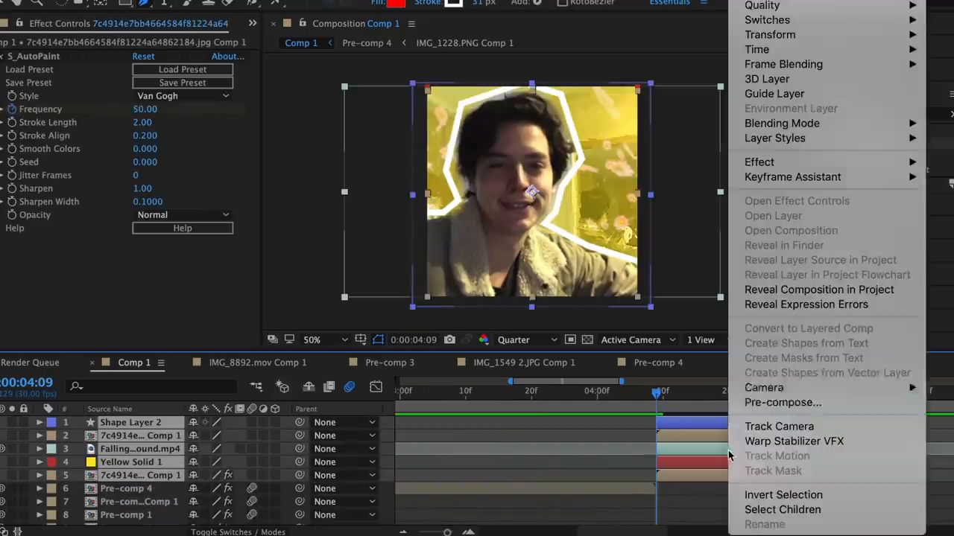
left_click(753, 401)
left_click(615, 361)
Step: Add a Drop Shadow to the outline inside Pre-comp 6 and return to Comp 1
double_click(685, 430)
type("drop")
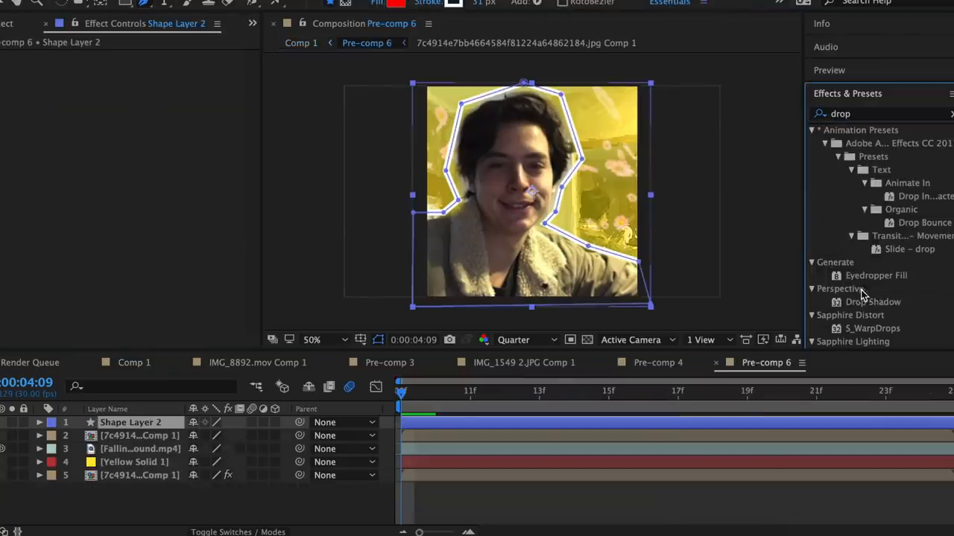
left_click_drag(873, 302, 173, 139)
left_click(134, 362)
type("fish")
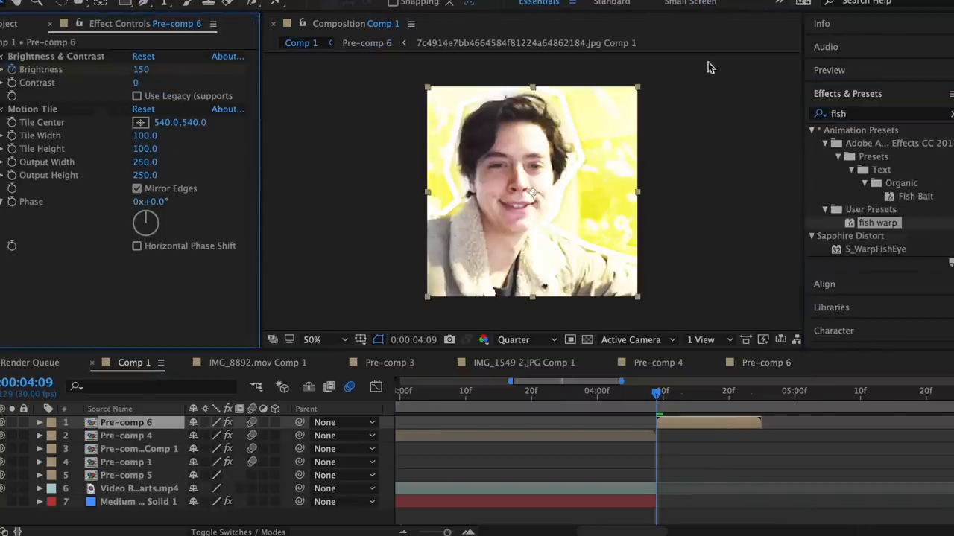
Step: Apply zoom main 2, S_WarpFishEye and new squeeze to Pre-comp 6 with warp style Squeeze
left_click(856, 113)
type("zoom m")
left_click_drag(885, 157, 680, 426)
left_click(857, 113)
type("fis")
left_click_drag(878, 223, 707, 424)
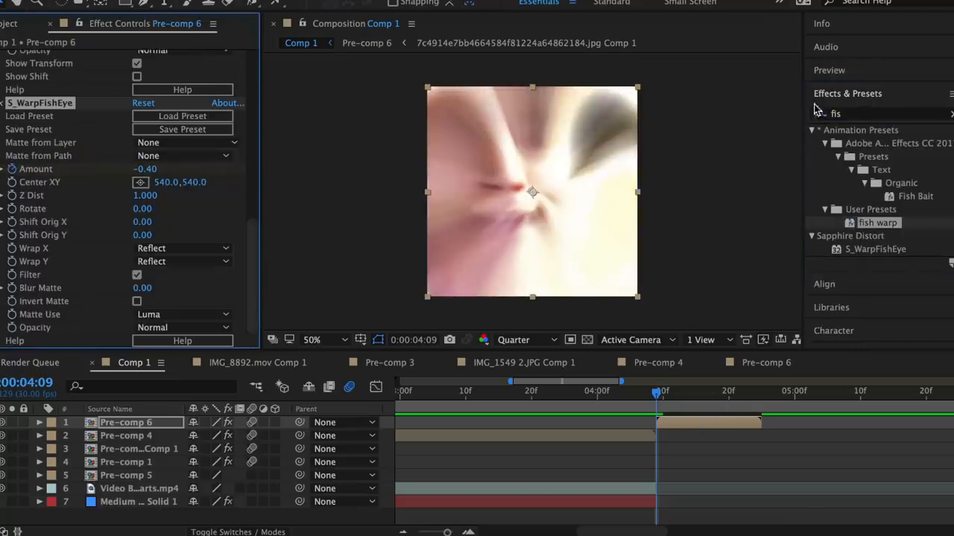
left_click(857, 113)
type("new")
mouse_move(885, 156)
left_mouse_down()
mouse_move(679, 427)
mouse_move(664, 422)
left_mouse_up()
left_click(156, 288)
left_click(170, 511)
left_click(675, 403)
scroll(36, 143, "up", 5)
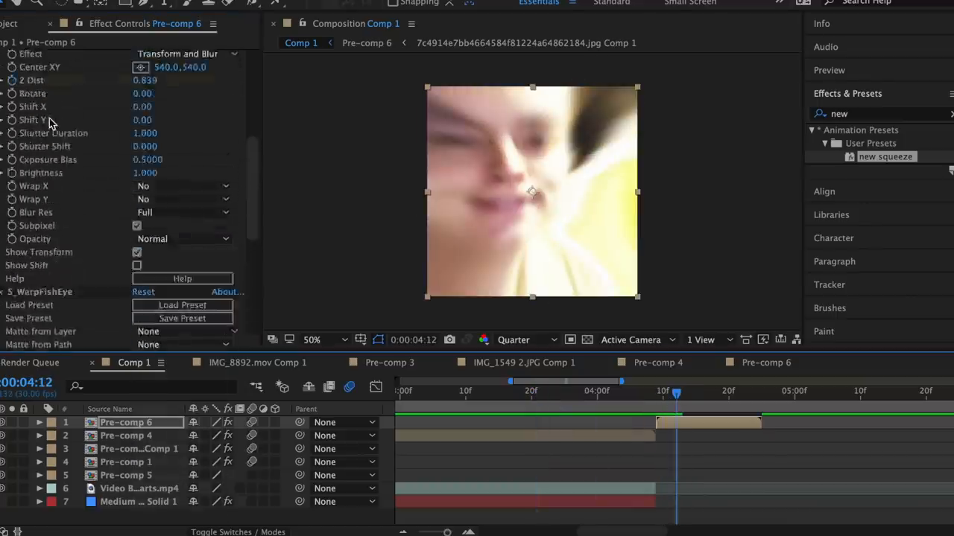
scroll(22, 223, "up", 5)
Step: Keyframe Shift X to 500 at 04:24 and ease the slide's start in the value graph
left_click(756, 402)
left_click(148, 246)
type("500")
key("Return")
left_click(375, 387)
left_click(521, 515)
left_click(566, 386)
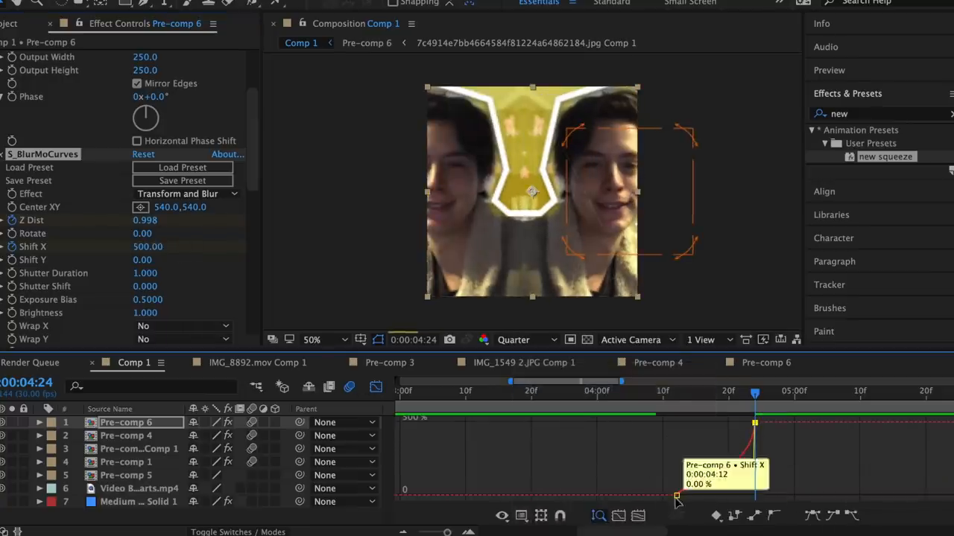
left_click_drag(676, 496, 734, 495)
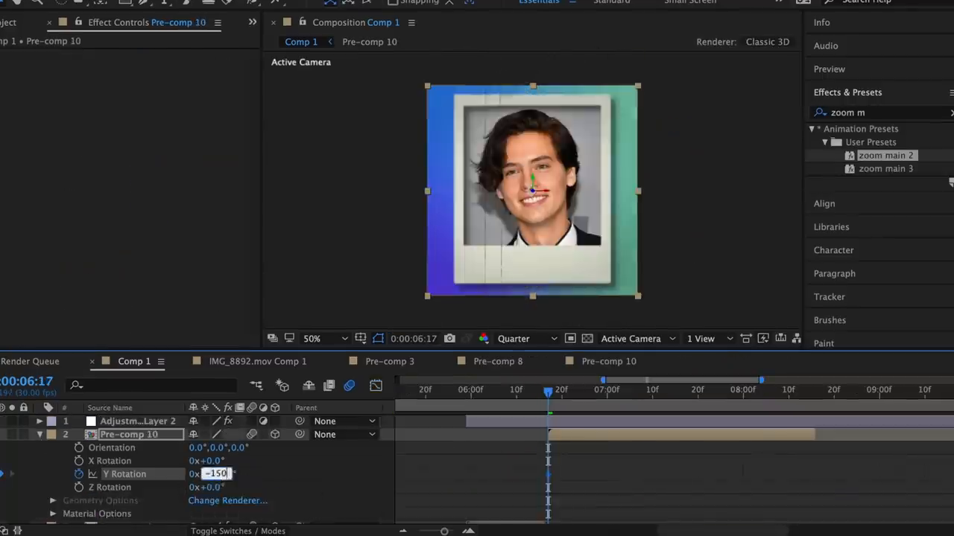
type("0x")
Step: Land the polaroid's Y Rotation at 0 with Easy Ease and a stronger influence curve
key("Return")
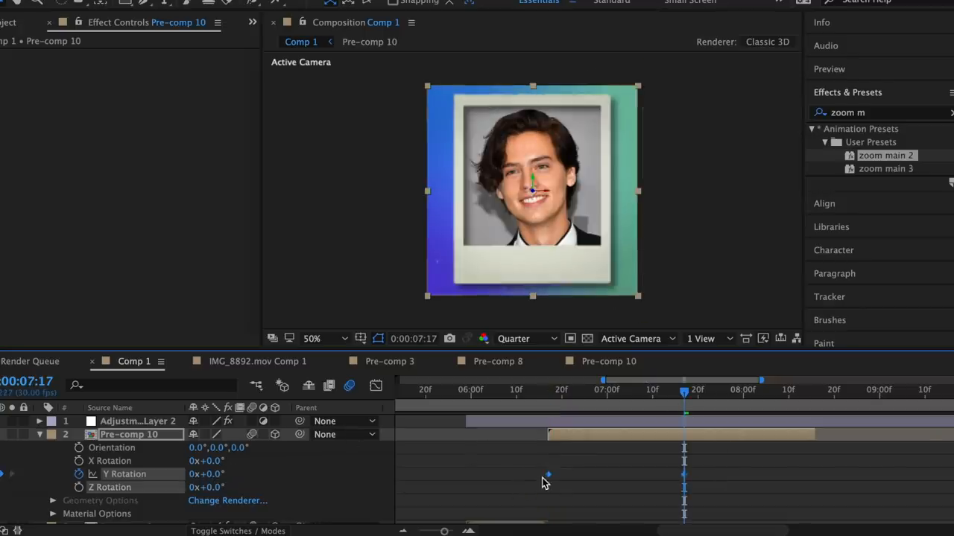
right_click(543, 477)
left_click(408, 421)
left_click(376, 385)
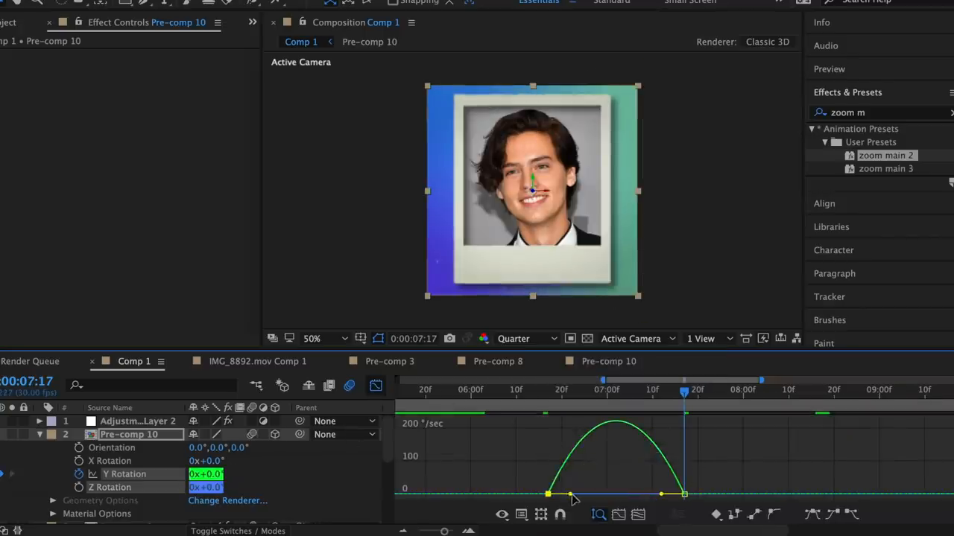
left_click_drag(674, 494, 625, 497)
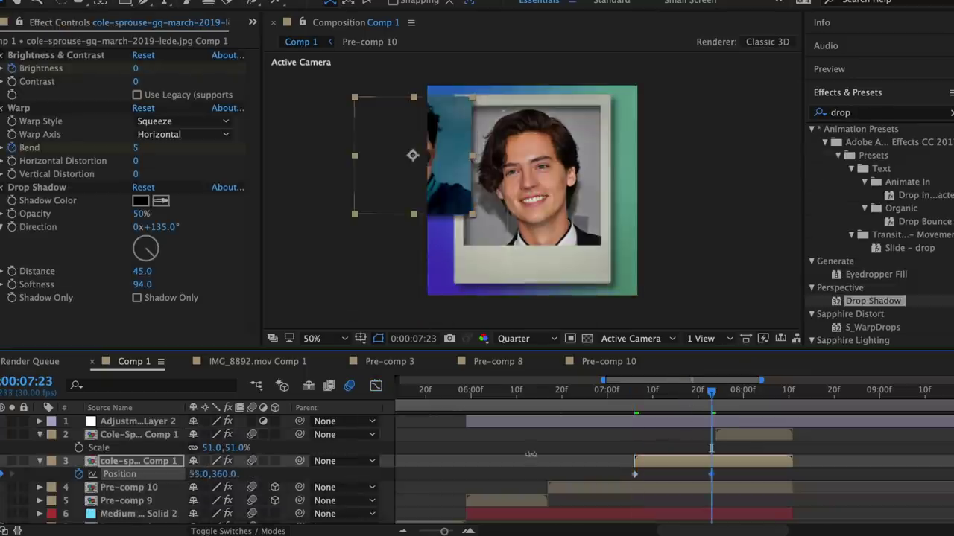
Step: Slide the sunglasses photo to x 335 and ease its position speed curve
left_click_drag(530, 453, 588, 453)
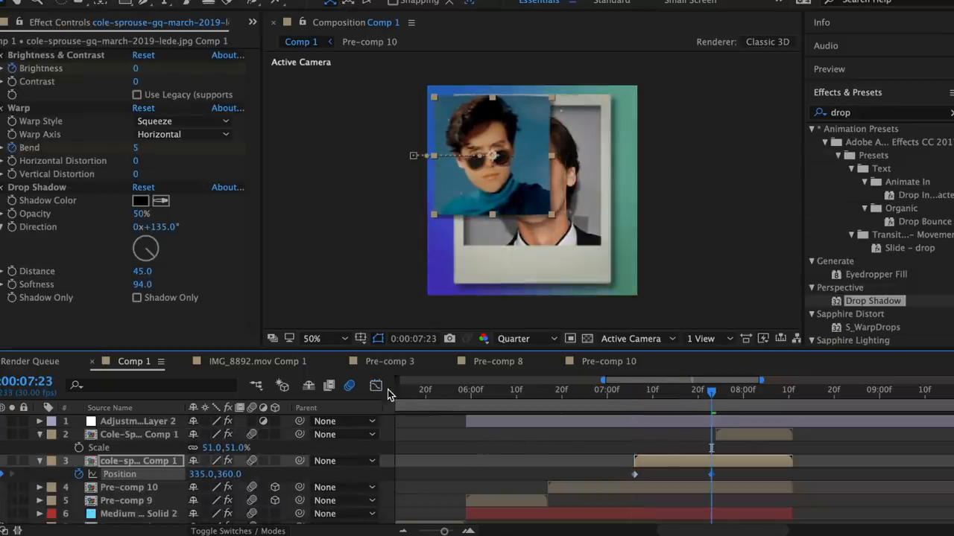
left_click(376, 385)
left_click_drag(659, 494, 635, 496)
left_click_drag(707, 426, 655, 494)
Step: Bring the third photo in from the right with an eased position curve
left_click_drag(715, 229, 654, 228)
left_click(375, 386)
mouse_move(715, 494)
left_mouse_down()
mouse_move(775, 483)
mouse_move(778, 494)
left_mouse_up()
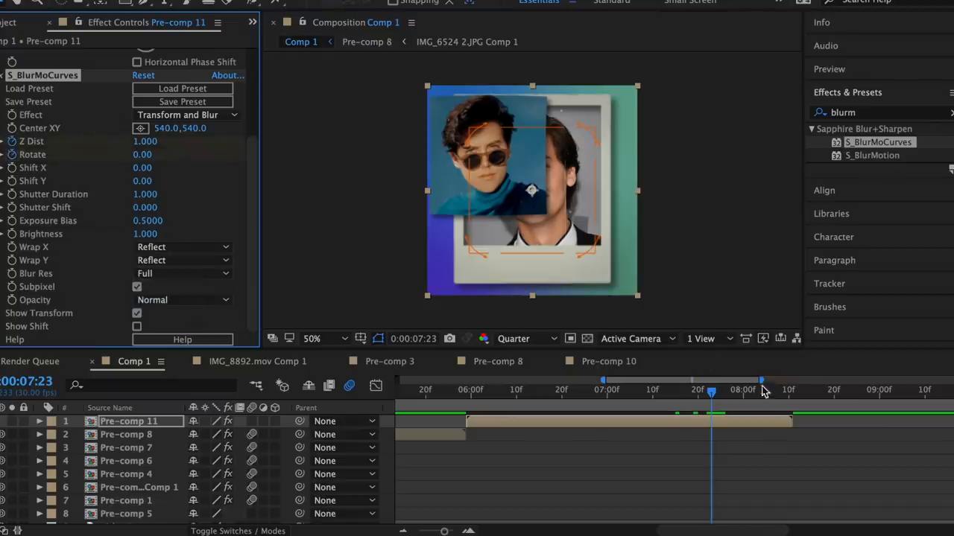
Step: Set S_BlurMoCurves Z Dist to 1.5 on Pre-comp 11 at 08:10
left_click(790, 400)
left_click(788, 405)
left_click(144, 141)
type("1.5")
key("Return")
key("Return")
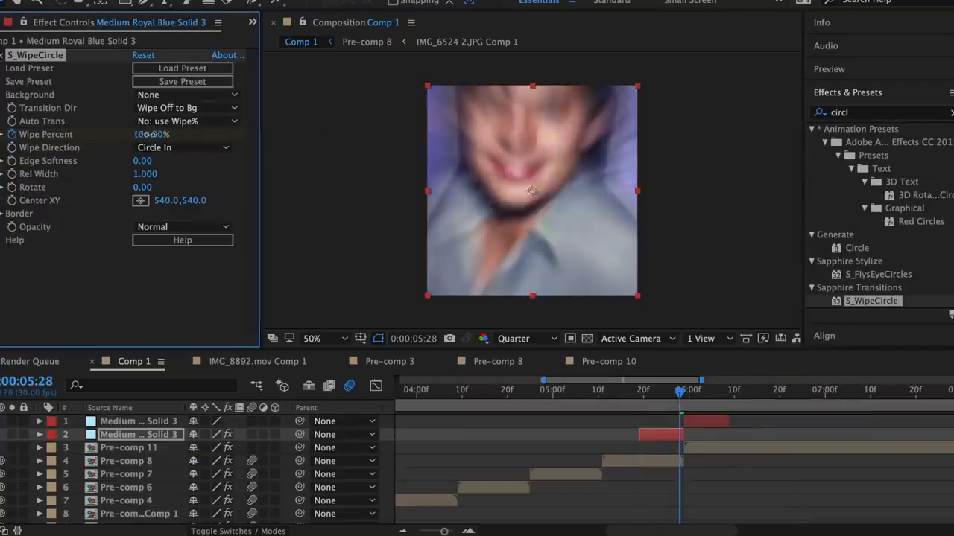
Step: Keyframe the circle wipes: incoming about 47%, outgoing opened to 60%
left_click_drag(146, 134, 111, 138)
key("u")
right_click(679, 461)
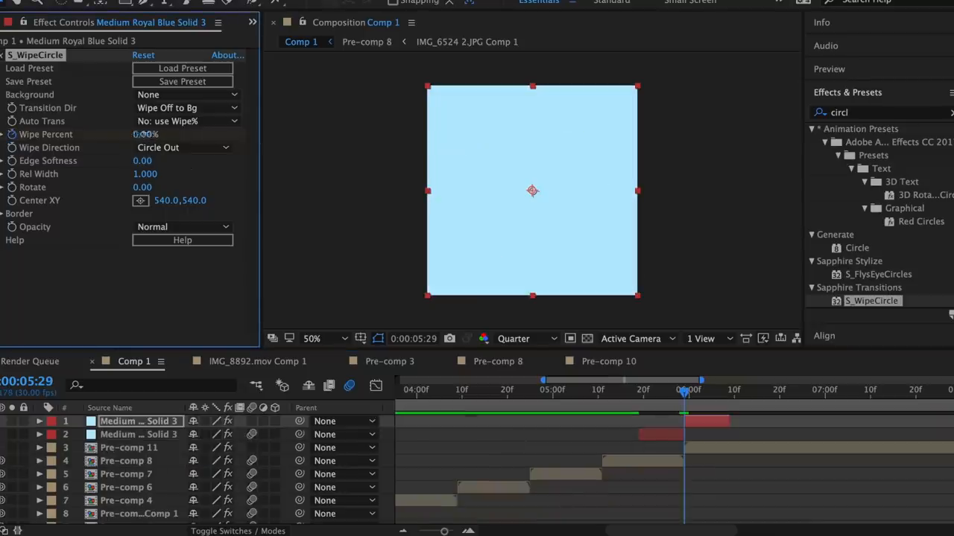
left_click_drag(142, 134, 165, 134)
Step: Extend the blue wipe solid's out point to 06:12
left_click(730, 408)
left_click_drag(731, 422, 750, 417)
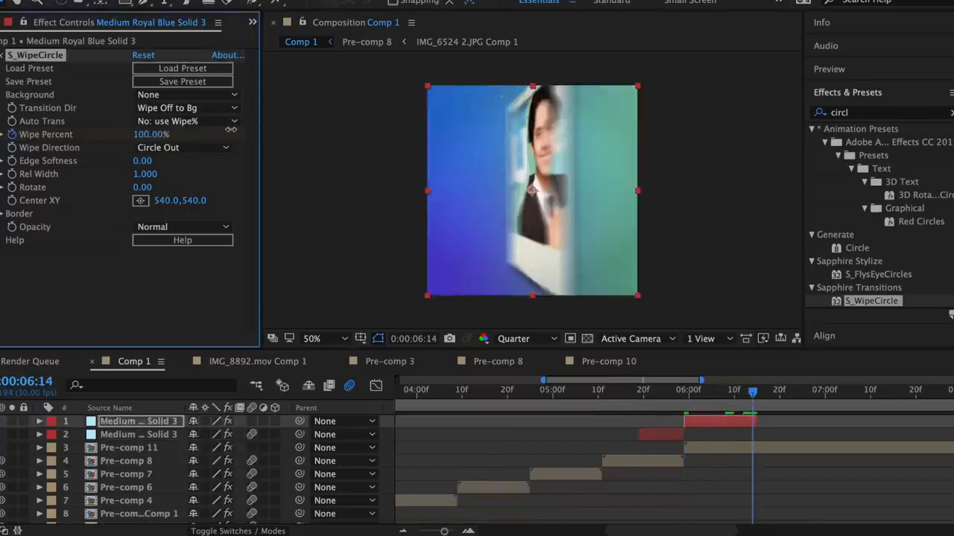